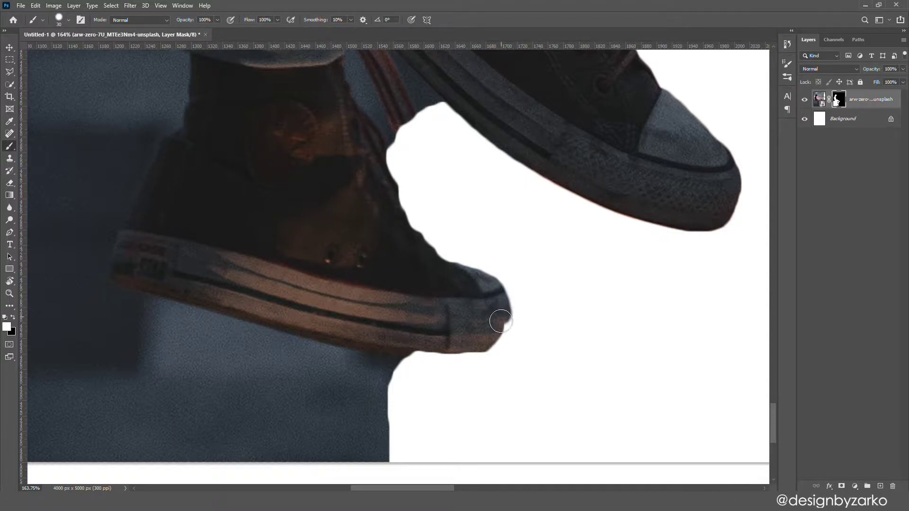
Refine the layer mask with the brush along the lower shoe's toe and sole and the nearby ledge edge.
{"action": "left_click_drag", "start_coordinate": [498, 333], "coordinate": [487, 341]}
{"action": "key", "text": "x"}
{"action": "key", "text": "x"}
{"action": "left_click_drag", "start_coordinate": [398, 379], "coordinate": [388, 368]}
{"action": "left_click_drag", "start_coordinate": [370, 365], "coordinate": [382, 365]}
{"action": "key", "text": "x"}
{"action": "left_click", "coordinate": [386, 355]}
{"action": "left_click_drag", "start_coordinate": [506, 139], "coordinate": [521, 145]}
{"action": "mouse_move", "coordinate": [516, 434]}
{"action": "left_mouse_down"}
{"action": "mouse_move", "coordinate": [442, 252]}
{"action": "mouse_move", "coordinate": [610, 351]}
{"action": "left_mouse_up"}
{"action": "key", "text": "bracketright"}
{"action": "mouse_move", "coordinate": [524, 416]}
{"action": "left_mouse_down"}
{"action": "mouse_move", "coordinate": [457, 307]}
{"action": "mouse_move", "coordinate": [490, 285]}
{"action": "mouse_move", "coordinate": [605, 357]}
{"action": "mouse_move", "coordinate": [559, 355]}
{"action": "left_mouse_up"}
{"action": "key", "text": "w"}
{"action": "key", "text": "b"}
{"action": "key", "text": "x"}
Continue cleaning the mask along the remaining edges of the seated man's cut-out, alternating between hiding and revealing strokes.
{"action": "mouse_move", "coordinate": [457, 156]}
{"action": "left_mouse_down"}
{"action": "mouse_move", "coordinate": [365, 450]}
{"action": "mouse_move", "coordinate": [402, 311]}
{"action": "left_mouse_up"}
{"action": "key", "text": "x"}
{"action": "left_click", "coordinate": [380, 352], "text": "shift"}
{"action": "key", "text": "ctrl+z"}
{"action": "left_click", "coordinate": [362, 313], "text": "shift"}
{"action": "left_click_drag", "start_coordinate": [396, 362], "coordinate": [409, 289]}
{"action": "left_click_drag", "start_coordinate": [412, 285], "coordinate": [410, 285]}
{"action": "mouse_move", "coordinate": [485, 211]}
{"action": "left_mouse_down"}
{"action": "mouse_move", "coordinate": [394, 334]}
{"action": "mouse_move", "coordinate": [433, 238]}
{"action": "left_mouse_up"}
{"action": "left_click_drag", "start_coordinate": [504, 205], "coordinate": [383, 205]}
{"action": "left_click_drag", "start_coordinate": [353, 161], "coordinate": [455, 163]}
{"action": "left_click_drag", "start_coordinate": [598, 284], "coordinate": [259, 286]}
{"action": "left_click_drag", "start_coordinate": [360, 289], "coordinate": [265, 290]}
{"action": "left_click_drag", "start_coordinate": [502, 313], "coordinate": [663, 315]}
{"action": "key", "text": "x"}
{"action": "mouse_move", "coordinate": [558, 358]}
{"action": "left_mouse_down"}
{"action": "mouse_move", "coordinate": [541, 300]}
{"action": "mouse_move", "coordinate": [570, 345]}
{"action": "left_mouse_up"}
{"action": "key", "text": "x"}
{"action": "mouse_move", "coordinate": [493, 246]}
{"action": "left_mouse_down"}
{"action": "mouse_move", "coordinate": [371, 236]}
{"action": "mouse_move", "coordinate": [516, 249]}
{"action": "left_mouse_up"}
{"action": "mouse_move", "coordinate": [403, 244]}
{"action": "left_mouse_down"}
{"action": "mouse_move", "coordinate": [516, 279]}
{"action": "mouse_move", "coordinate": [487, 235]}
{"action": "left_mouse_up"}
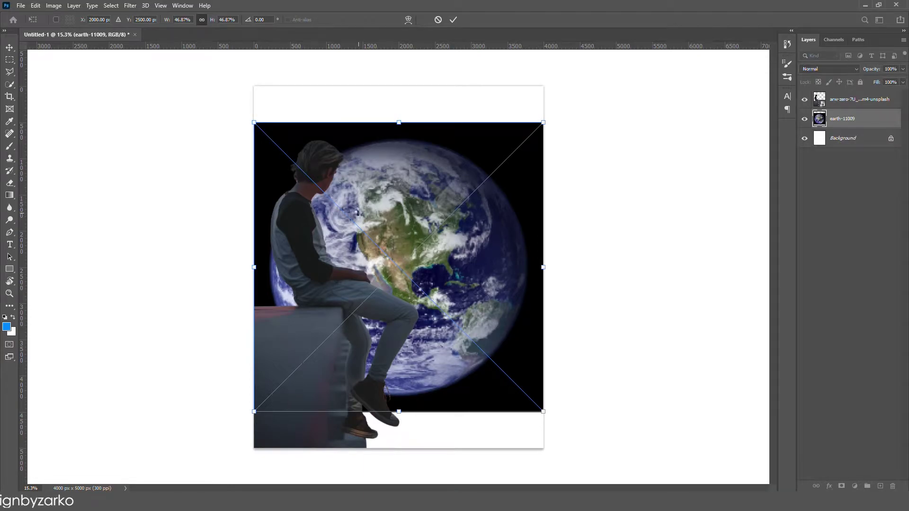
Place the earth-11009 image behind the seated man at 46.87% scale.
{"action": "key", "text": "Return"}
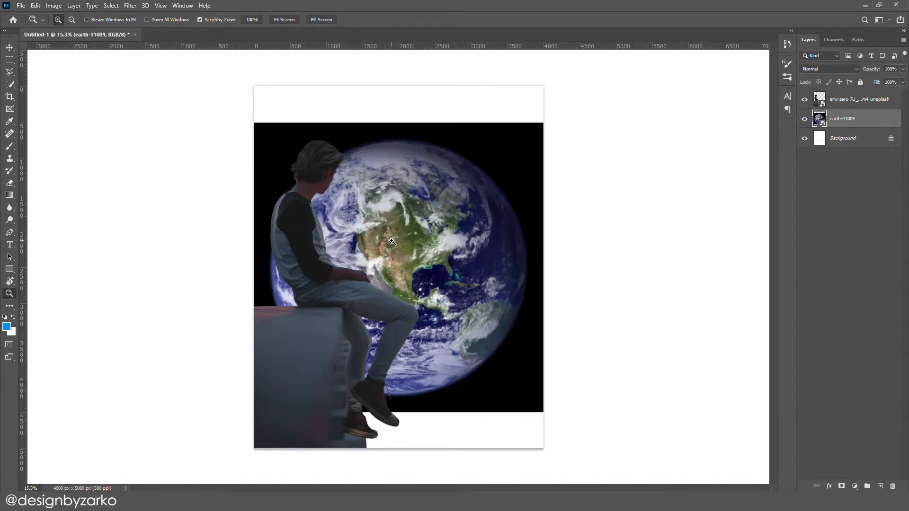
{"action": "key", "text": "z"}
{"action": "left_click_drag", "start_coordinate": [381, 219], "coordinate": [388, 219]}
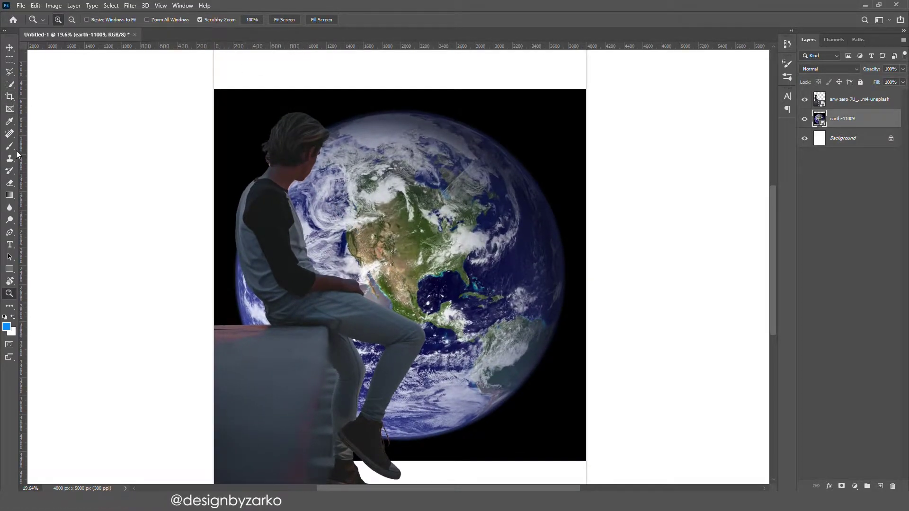
Create a guide layout with 2 columns, an empty gutter and rows enabled.
{"action": "left_click", "coordinate": [9, 84]}
{"action": "key", "text": "BackSpace"}
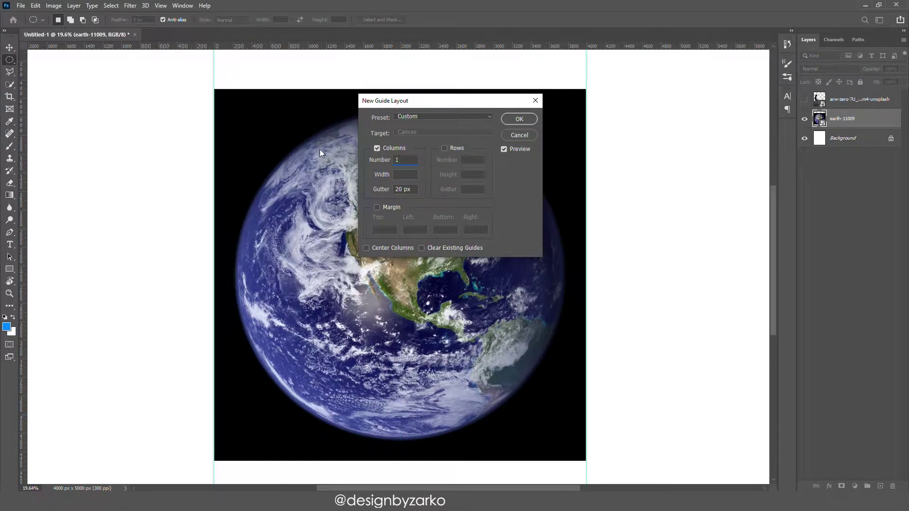
{"action": "type", "text": "2"}
{"action": "left_click", "coordinate": [413, 189]}
{"action": "key", "text": "BackSpace"}
{"action": "key", "text": "BackSpace"}
{"action": "key", "text": "BackSpace"}
{"action": "key", "text": "BackSpace"}
{"action": "left_click", "coordinate": [450, 150]}
{"action": "left_click", "coordinate": [511, 120]}
Select the Earth's disc with a circular marquee from its centre, and rotate and resize the cut-out Earth.
{"action": "mouse_move", "coordinate": [385, 489]}
{"action": "left_mouse_down"}
{"action": "mouse_move", "coordinate": [566, 490]}
{"action": "mouse_move", "coordinate": [386, 491]}
{"action": "left_mouse_up"}
{"action": "left_click_drag", "start_coordinate": [394, 274], "coordinate": [731, 440]}
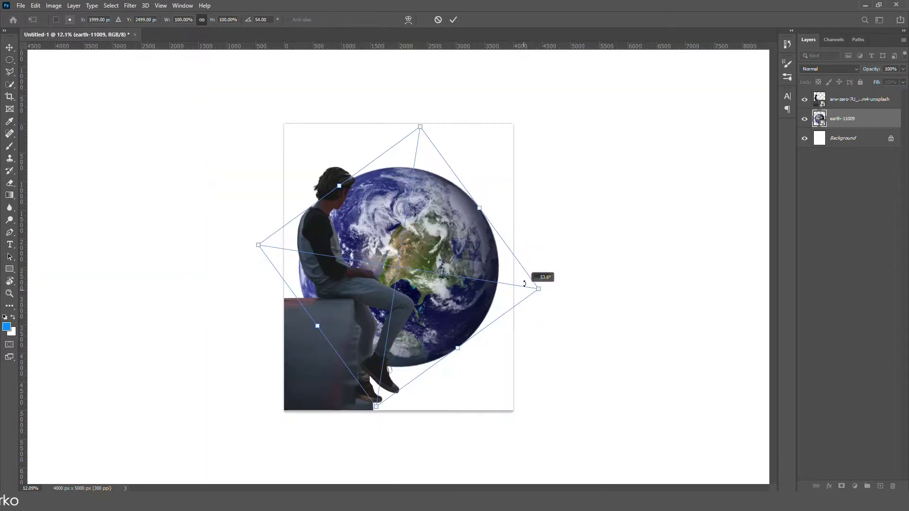
{"action": "left_click_drag", "start_coordinate": [525, 284], "coordinate": [544, 259]}
{"action": "left_click_drag", "start_coordinate": [391, 122], "coordinate": [371, 146]}
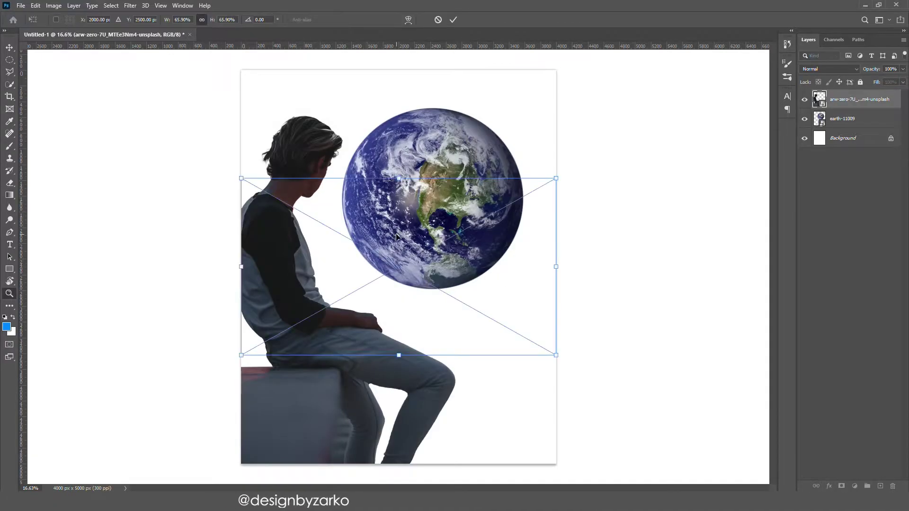
Rotate the placed milky-way image 90° clockwise.
{"action": "right_click", "coordinate": [397, 237]}
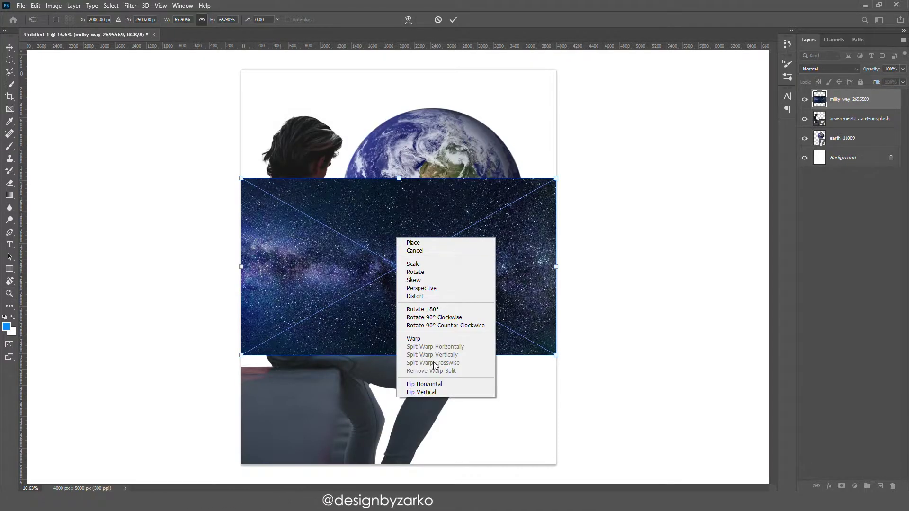
{"action": "left_click", "coordinate": [429, 317]}
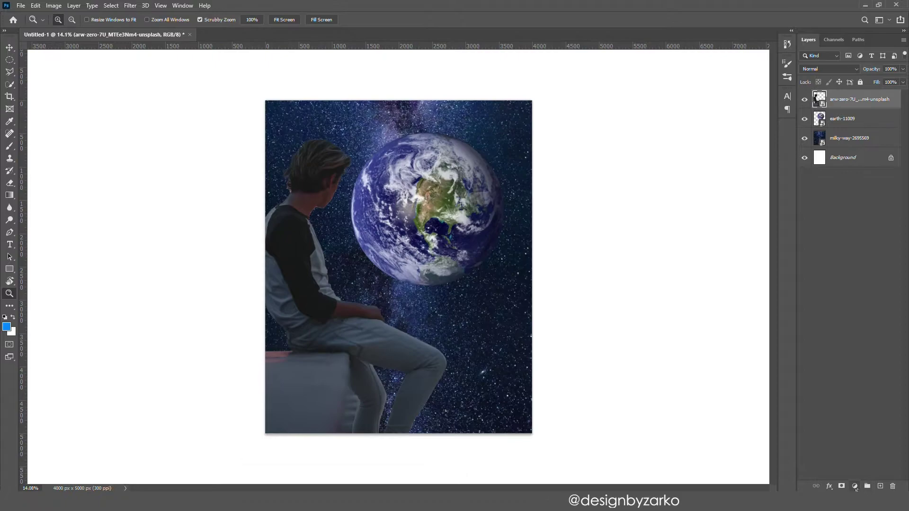
Add a Levels adjustment layer clipped to the seated man layer.
{"action": "left_click", "coordinate": [855, 486]}
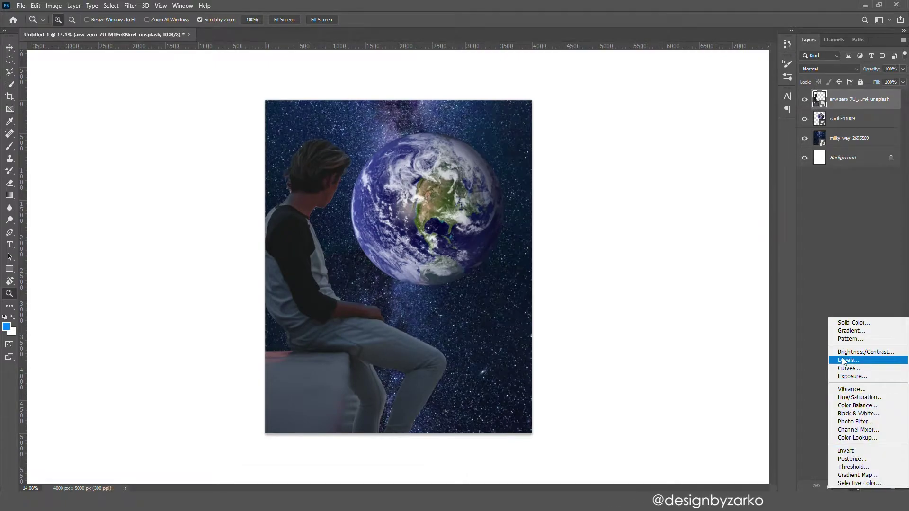
{"action": "left_click", "coordinate": [843, 356]}
{"action": "left_click", "coordinate": [677, 279]}
{"action": "left_click", "coordinate": [744, 118]}
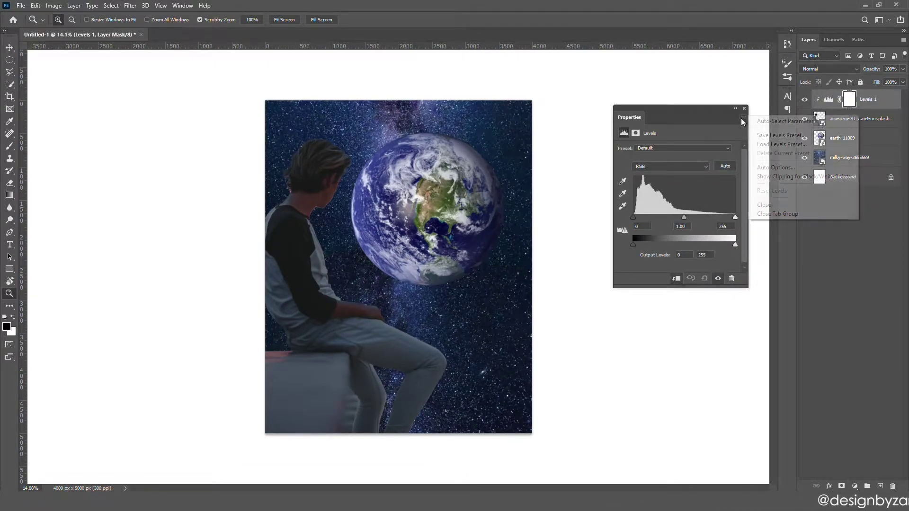
{"action": "left_click", "coordinate": [767, 167]}
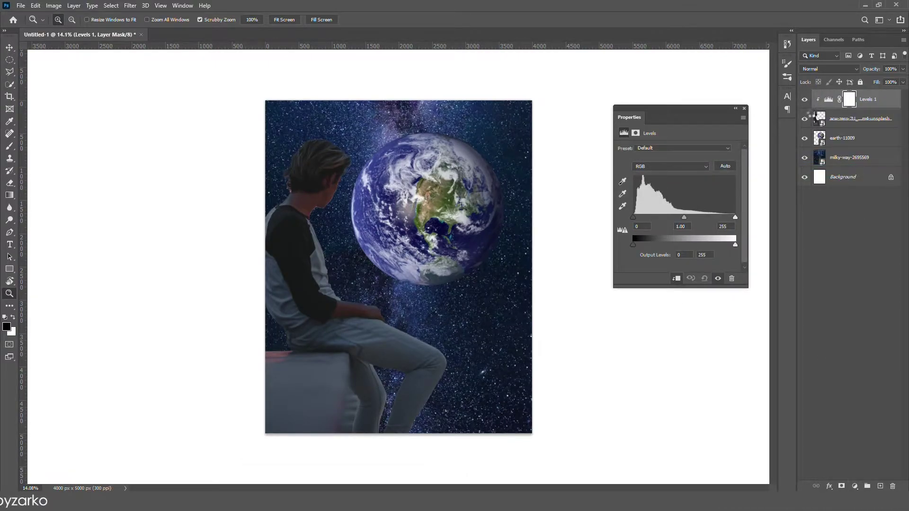
{"action": "left_click", "coordinate": [760, 151]}
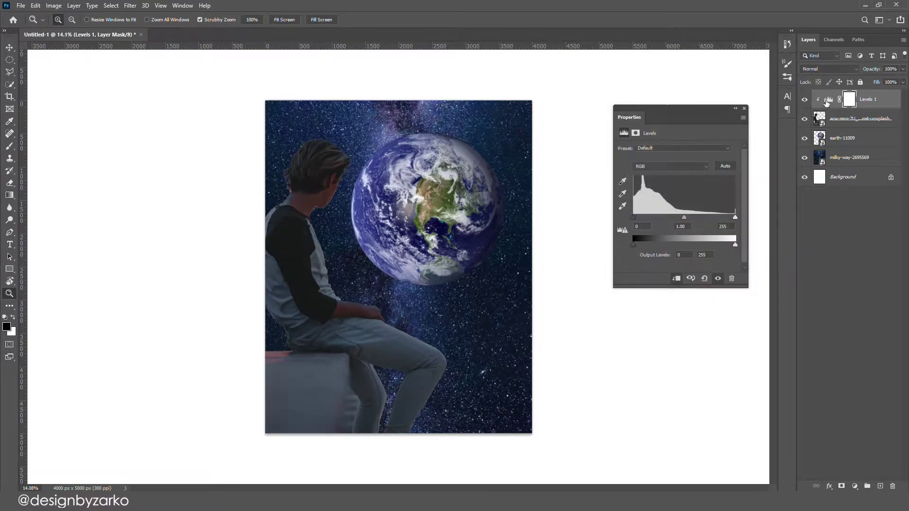
In the Levels auto options, set the target shadow color to ced0ff and apply it without saving the target colors as defaults.
{"action": "left_click", "coordinate": [745, 118]}
{"action": "left_click", "coordinate": [761, 168]}
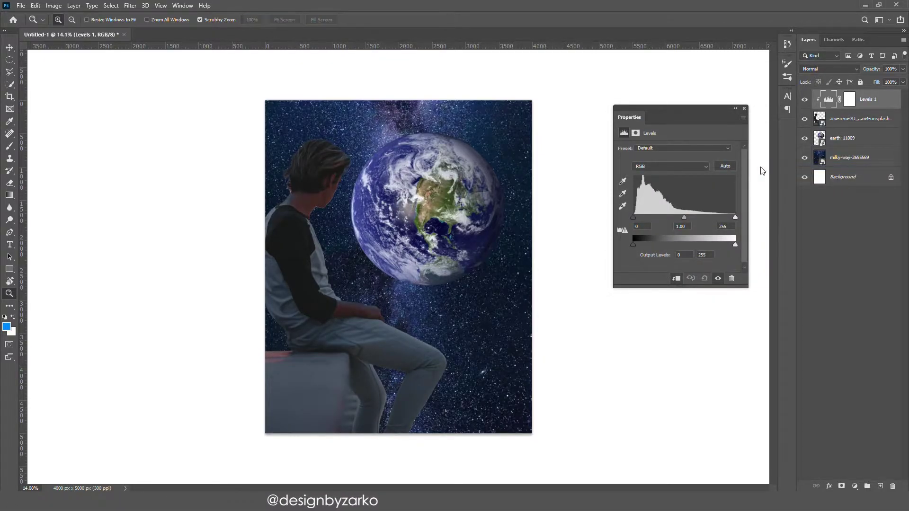
{"action": "left_click", "coordinate": [682, 164]}
{"action": "left_click", "coordinate": [665, 283]}
{"action": "left_click_drag", "start_coordinate": [654, 199], "coordinate": [623, 127]}
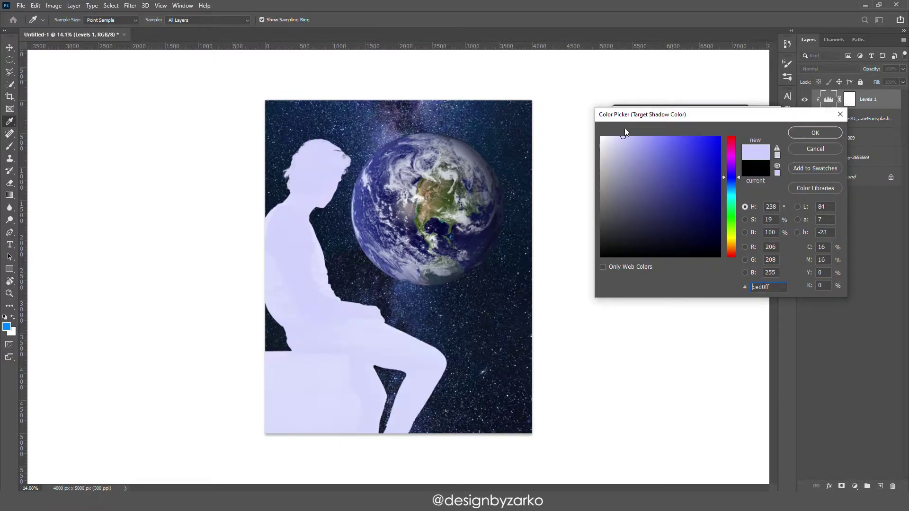
{"action": "key", "text": "Return"}
{"action": "left_click", "coordinate": [644, 227]}
{"action": "left_click", "coordinate": [816, 133]}
{"action": "left_click", "coordinate": [757, 134]}
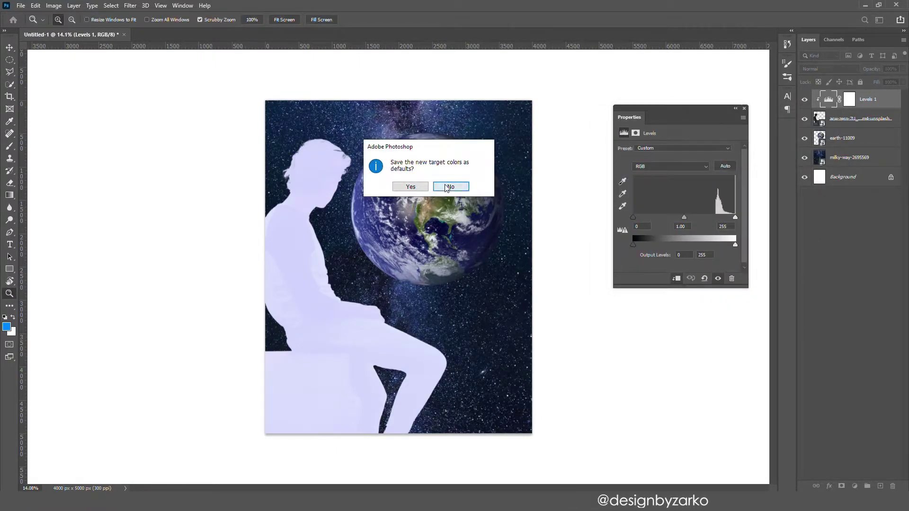
{"action": "left_click", "coordinate": [450, 187]}
Set the clipped Levels layer's blend mode to Color.
{"action": "left_click", "coordinate": [830, 69]}
{"action": "left_click", "coordinate": [816, 151]}
{"action": "left_click_drag", "start_coordinate": [735, 217], "coordinate": [720, 219]}
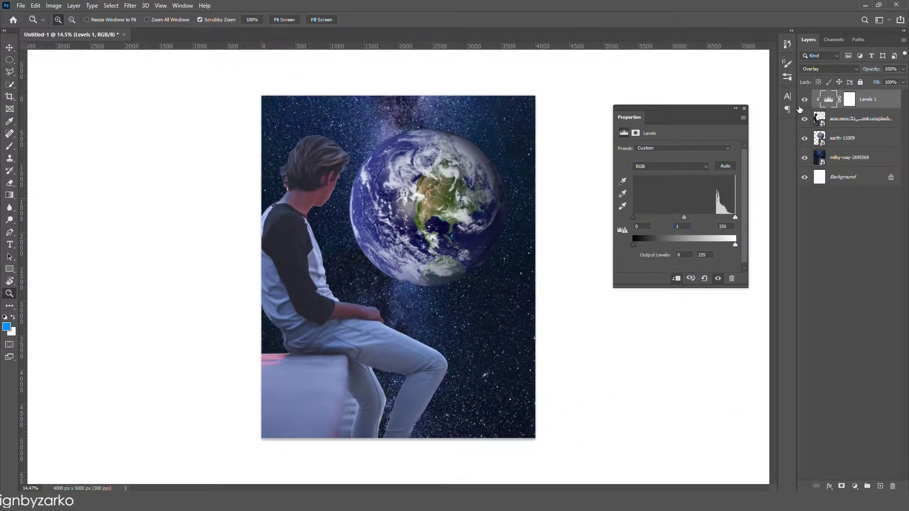
{"action": "left_click", "coordinate": [824, 69]}
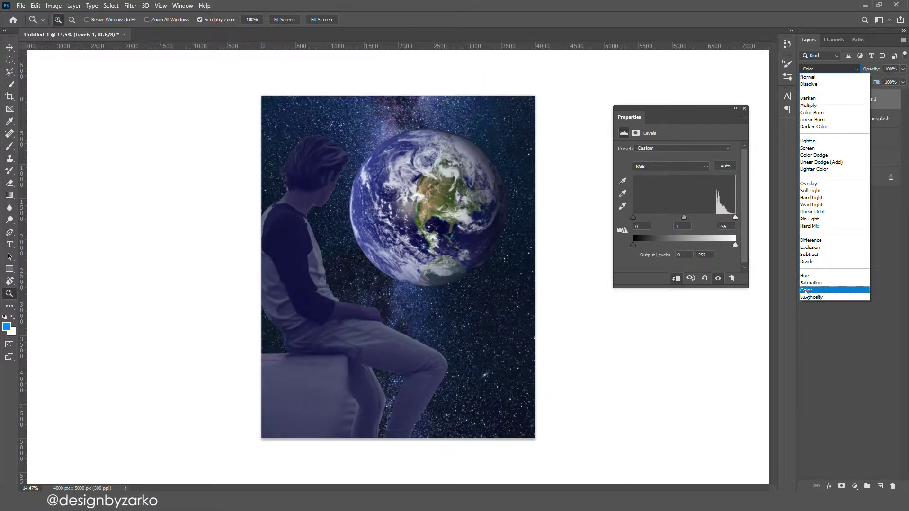
{"action": "left_click", "coordinate": [824, 290]}
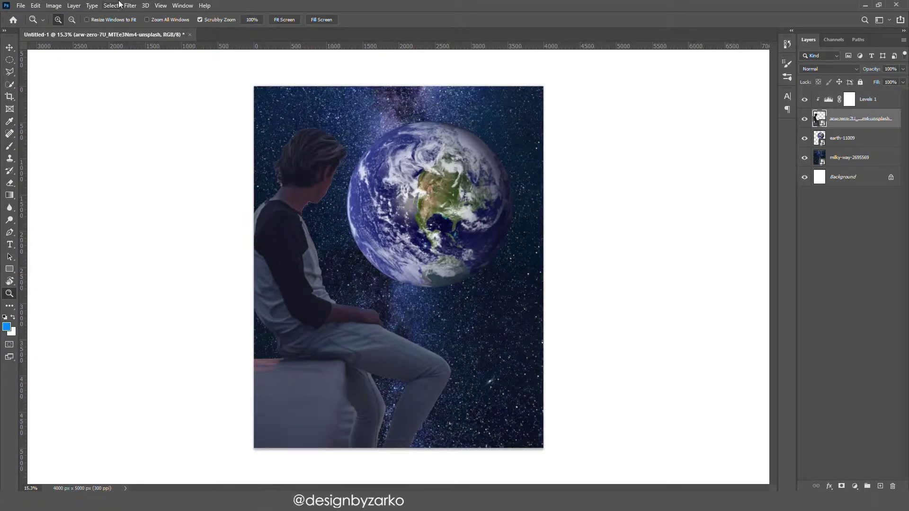
Apply a Blur Gallery filter to the seated man layer.
{"action": "left_click", "coordinate": [129, 6]}
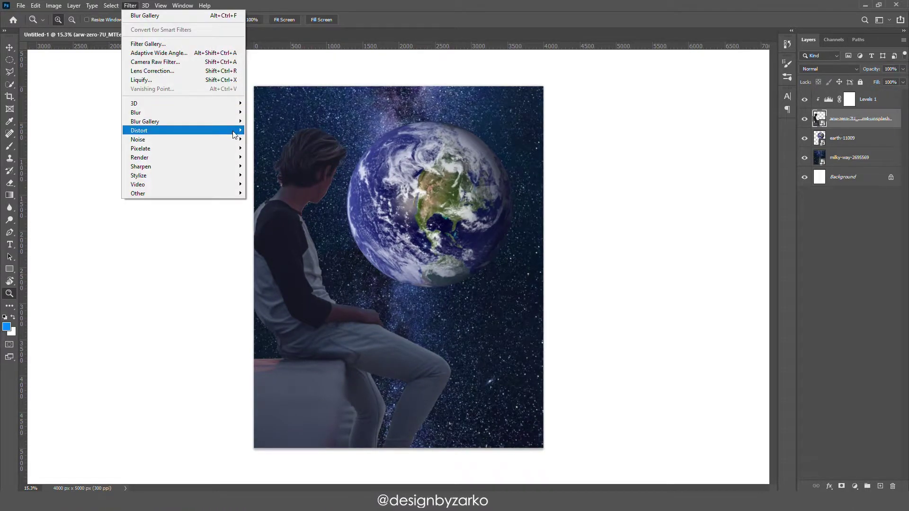
{"action": "left_click", "coordinate": [265, 122]}
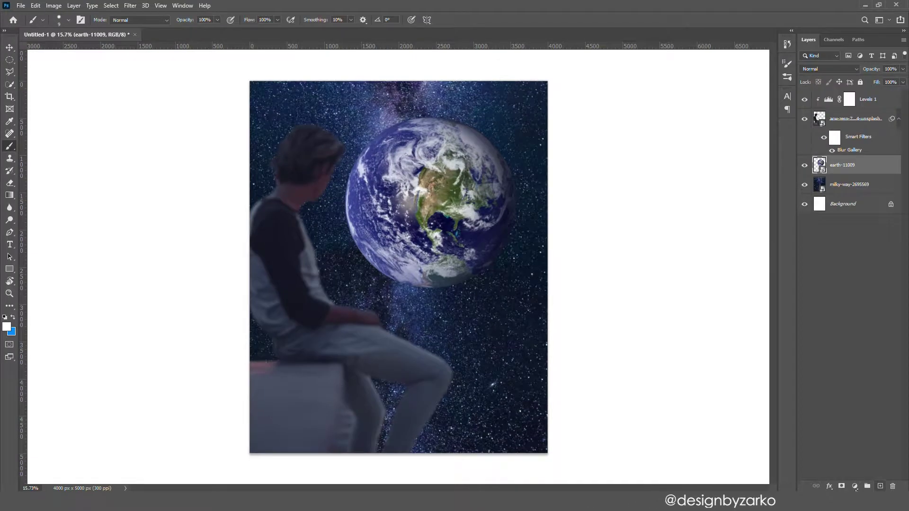
Add a white-to-transparent radial gradient fill above the Earth layer, centred near the canvas's upper-left corner.
{"action": "left_click", "coordinate": [854, 486]}
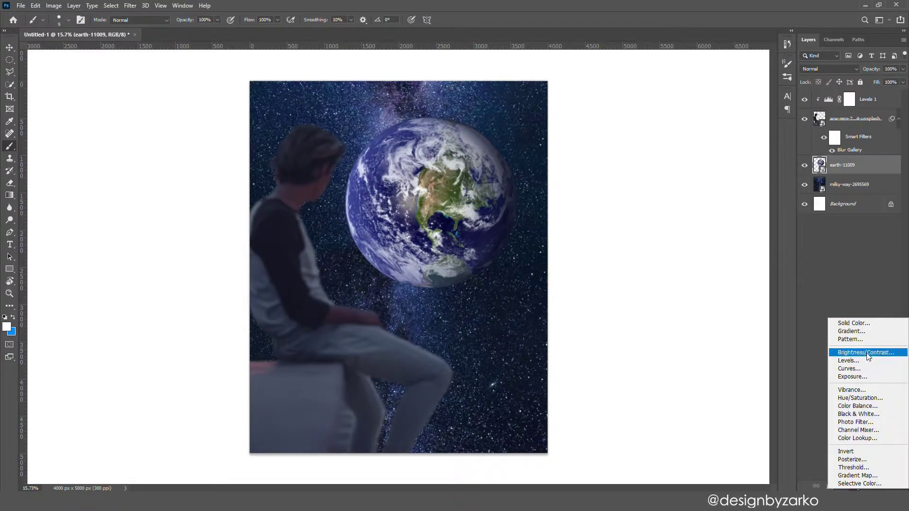
{"action": "left_click", "coordinate": [845, 331]}
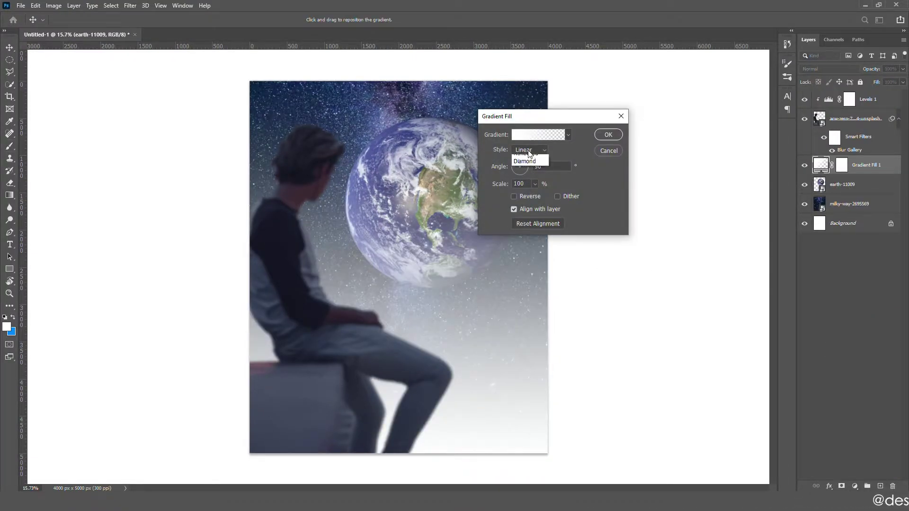
{"action": "left_click", "coordinate": [528, 160]}
{"action": "left_click_drag", "start_coordinate": [364, 256], "coordinate": [227, 83]}
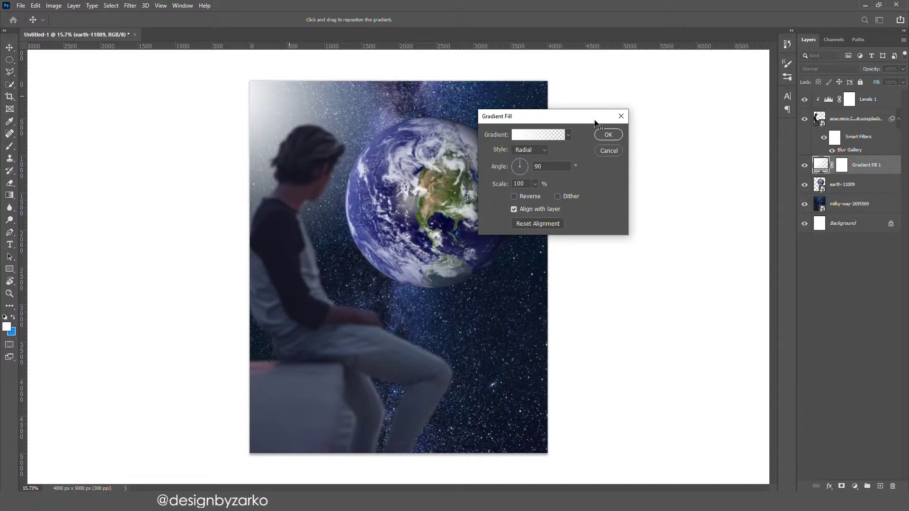
{"action": "left_click", "coordinate": [608, 136]}
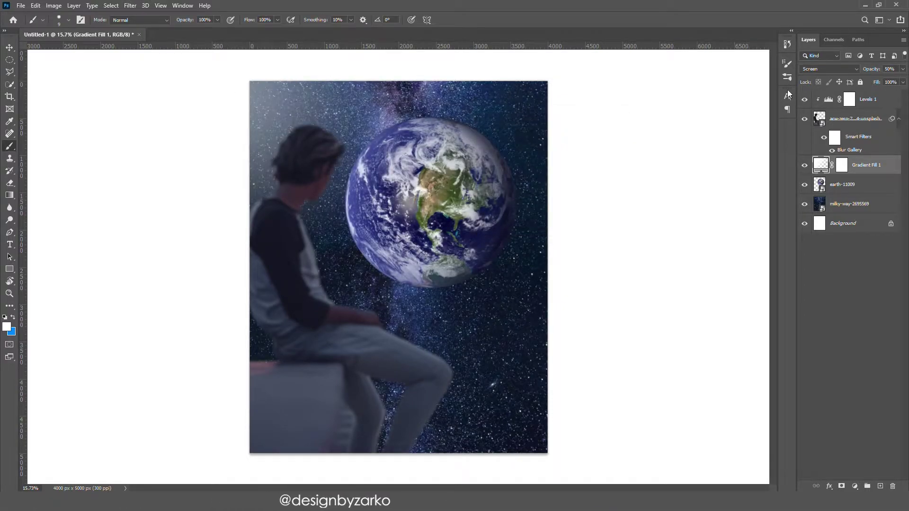
Duplicate the gradient fill layer and set the copy's blend mode to Overlay.
{"action": "key", "text": "ctrl+j"}
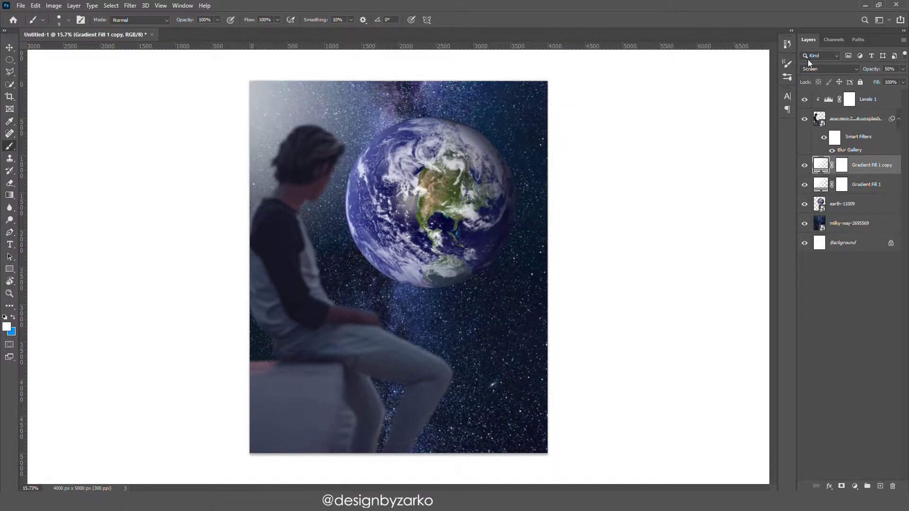
{"action": "left_click", "coordinate": [811, 68]}
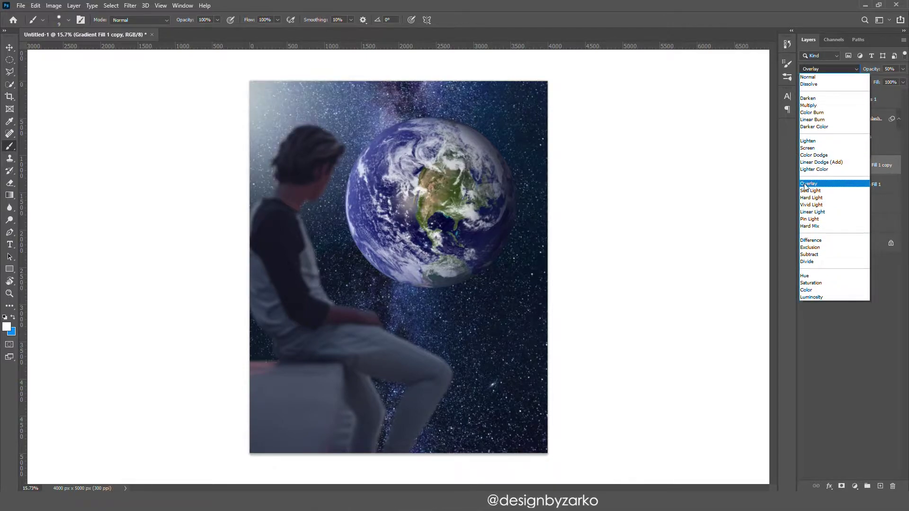
{"action": "left_click", "coordinate": [805, 183]}
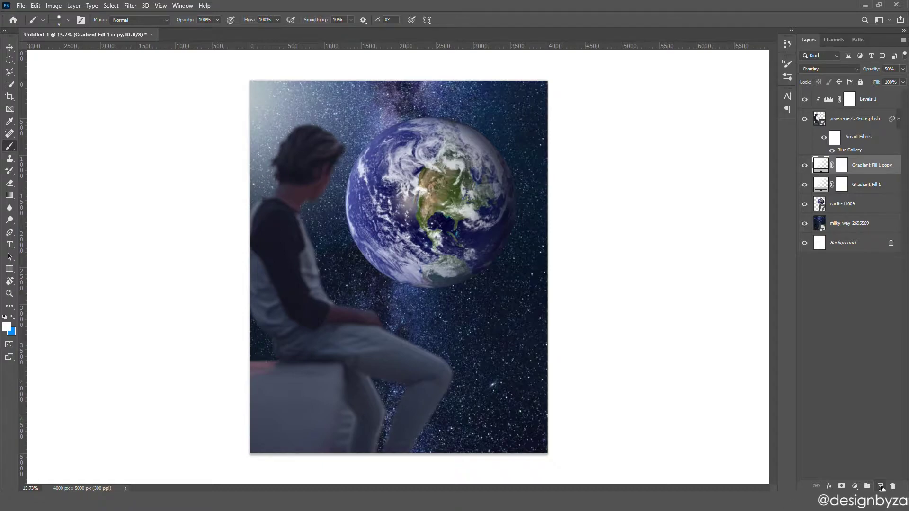
On a new layer, outline a light beam widening from the canvas's upper-left corner with the Polygonal Lasso and fill it with white.
{"action": "left_click", "coordinate": [881, 487]}
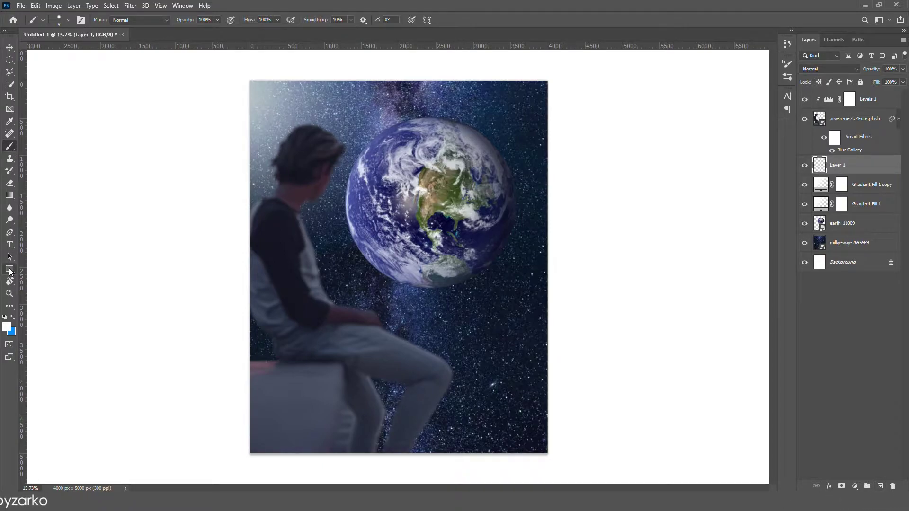
{"action": "left_click", "coordinate": [10, 72]}
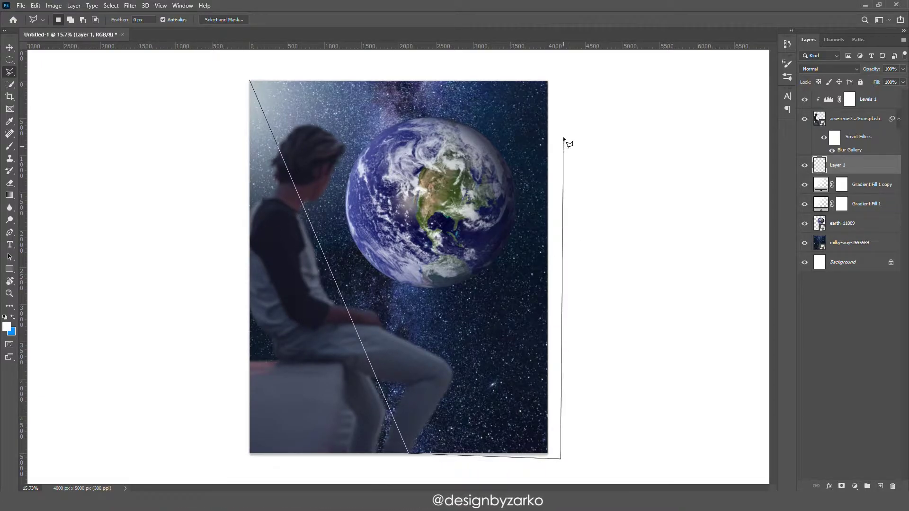
{"action": "left_click", "coordinate": [561, 109]}
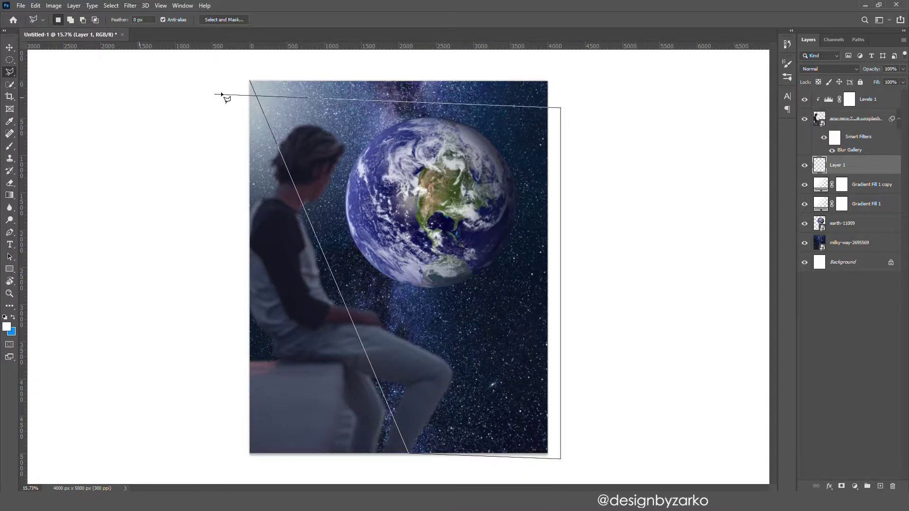
{"action": "left_click", "coordinate": [254, 85]}
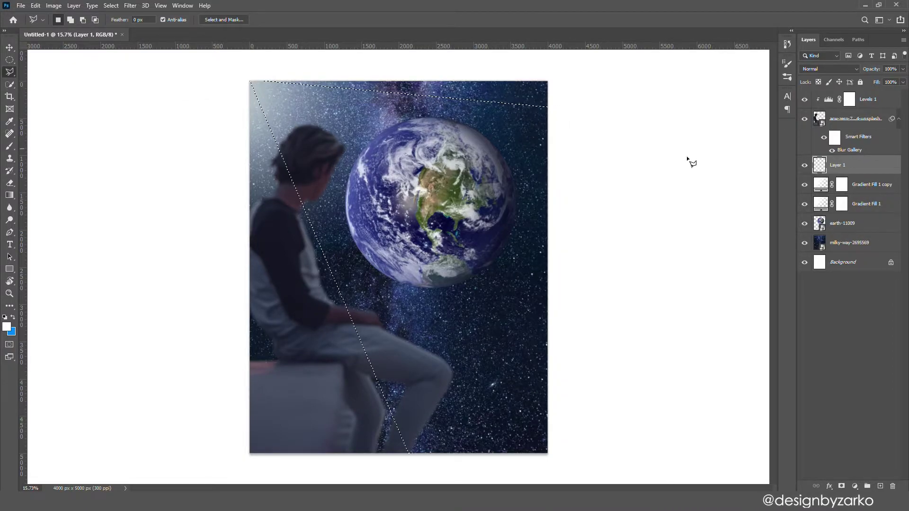
{"action": "key", "text": "alt+BackSpace"}
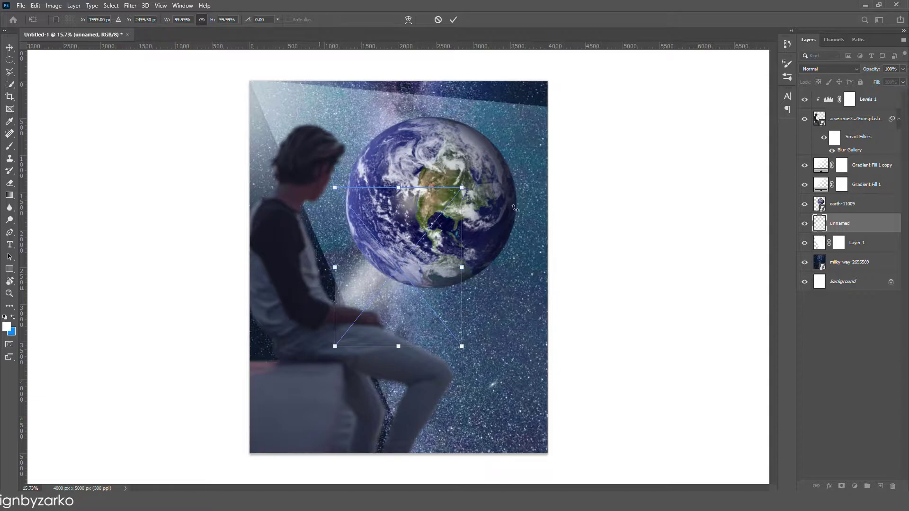
Scale the placed light image to about 286%, rotate it to about -68.6° so it shines from the canvas's upper left, and duplicate its layer.
{"action": "left_click_drag", "start_coordinate": [515, 208], "coordinate": [365, 2]}
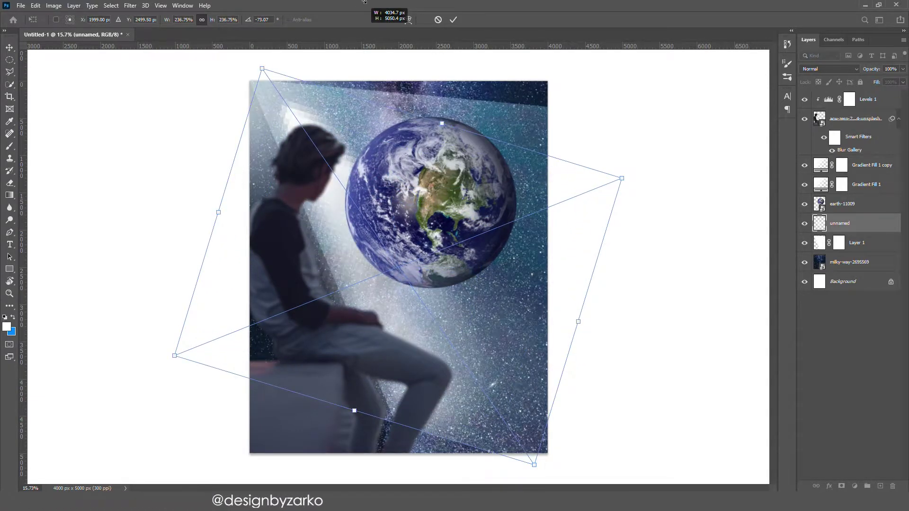
{"action": "left_click_drag", "start_coordinate": [268, 75], "coordinate": [277, 12]}
{"action": "left_click_drag", "start_coordinate": [372, 306], "coordinate": [360, 306]}
{"action": "left_click_drag", "start_coordinate": [616, 417], "coordinate": [628, 384]}
{"action": "left_click_drag", "start_coordinate": [477, 408], "coordinate": [529, 416]}
{"action": "left_click_drag", "start_coordinate": [645, 436], "coordinate": [636, 351]}
{"action": "left_click_drag", "start_coordinate": [445, 328], "coordinate": [403, 344]}
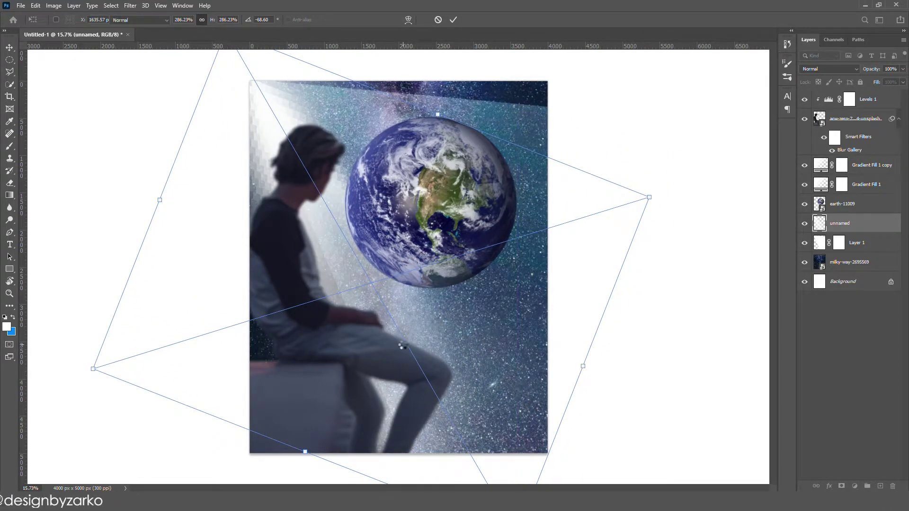
{"action": "key", "text": "Return"}
{"action": "key", "text": "b"}
{"action": "key", "text": "ctrl+j"}
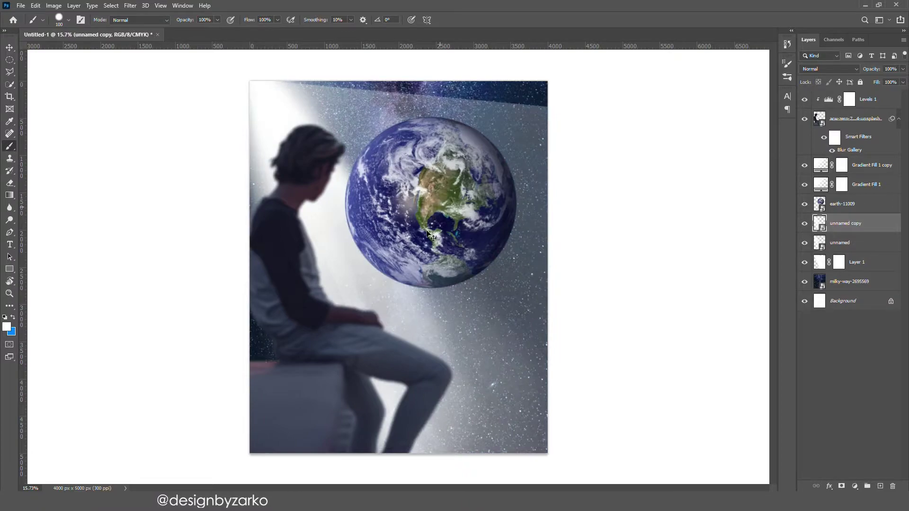
Rotate the duplicated light image to about -89.2°, reposition it over the Earth and extend its lower edge.
{"action": "key", "text": "ctrl+t"}
{"action": "left_click_drag", "start_coordinate": [640, 354], "coordinate": [663, 278]}
{"action": "left_click_drag", "start_coordinate": [487, 279], "coordinate": [538, 251]}
{"action": "left_click_drag", "start_coordinate": [721, 361], "coordinate": [742, 332]}
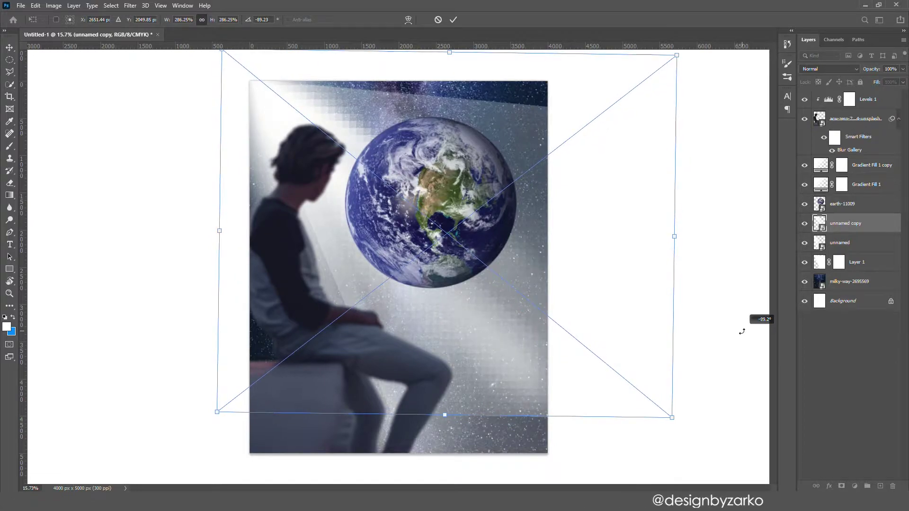
{"action": "left_click_drag", "start_coordinate": [445, 416], "coordinate": [446, 453]}
{"action": "key", "text": "Return"}
Paint black on Layer 1's mask with a soft 1000 px brush at 50% opacity to soften the beam's hard upper edge near the Earth.
{"action": "key", "text": "z"}
{"action": "mouse_move", "coordinate": [417, 171]}
{"action": "left_mouse_down"}
{"action": "mouse_move", "coordinate": [371, 168]}
{"action": "mouse_move", "coordinate": [411, 160]}
{"action": "left_mouse_up"}
{"action": "left_click", "coordinate": [834, 163]}
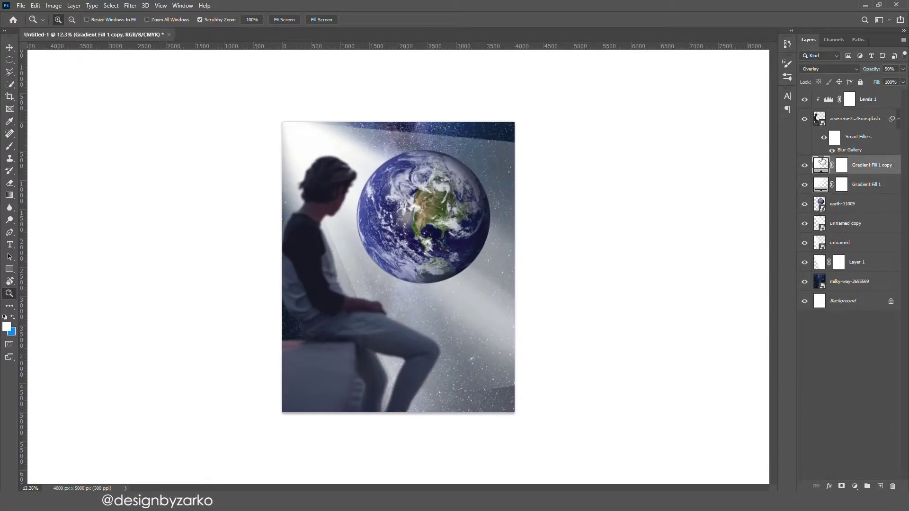
{"action": "left_click", "coordinate": [804, 166]}
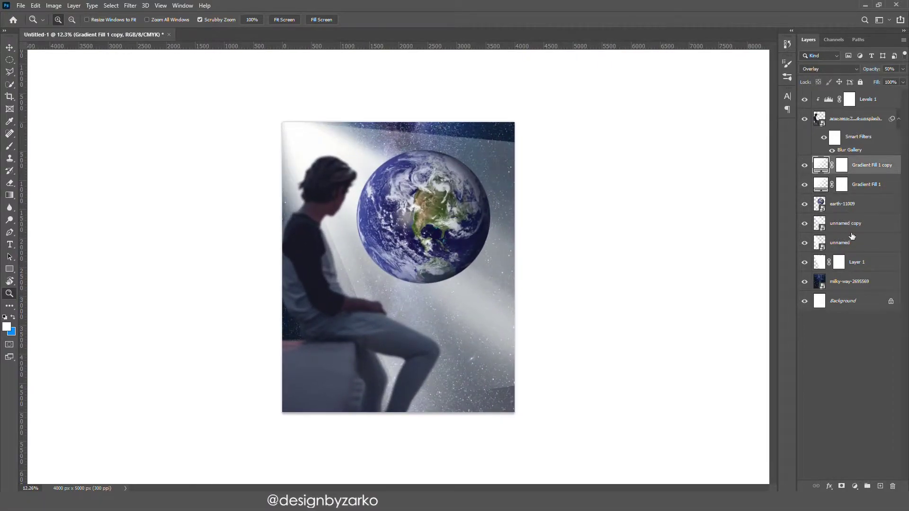
{"action": "left_click", "coordinate": [857, 246]}
{"action": "left_click", "coordinate": [840, 267]}
{"action": "key", "text": "b"}
{"action": "left_click", "coordinate": [68, 20]}
{"action": "mouse_move", "coordinate": [349, 124]}
{"action": "left_mouse_down"}
{"action": "mouse_move", "coordinate": [450, 126]}
{"action": "mouse_move", "coordinate": [513, 142]}
{"action": "left_mouse_up"}
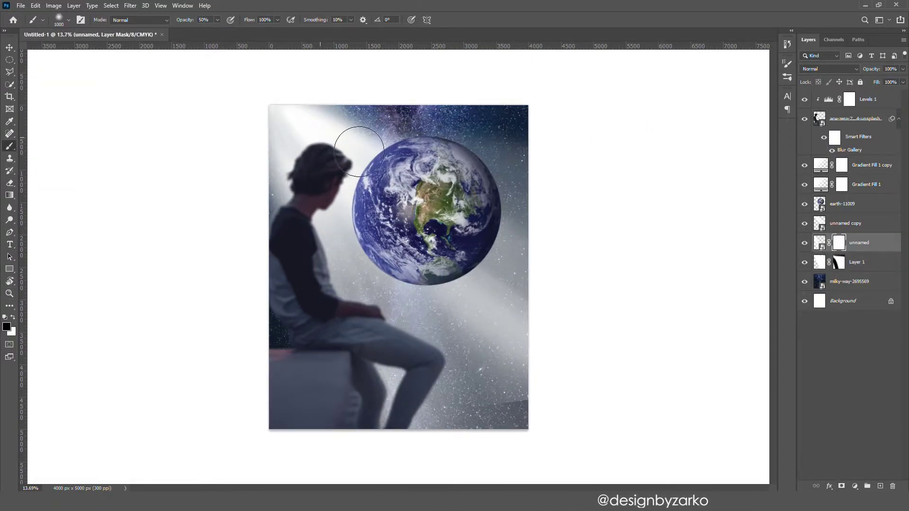
Mask the unnamed and unnamed copy light layers, painting black diagonal strokes to soften the beams around the man and the Earth.
{"action": "key", "text": "ctrl+z"}
{"action": "left_click_drag", "start_coordinate": [281, 116], "coordinate": [367, 301]}
{"action": "left_click", "coordinate": [857, 262]}
{"action": "left_click", "coordinate": [846, 224]}
{"action": "left_click", "coordinate": [841, 486]}
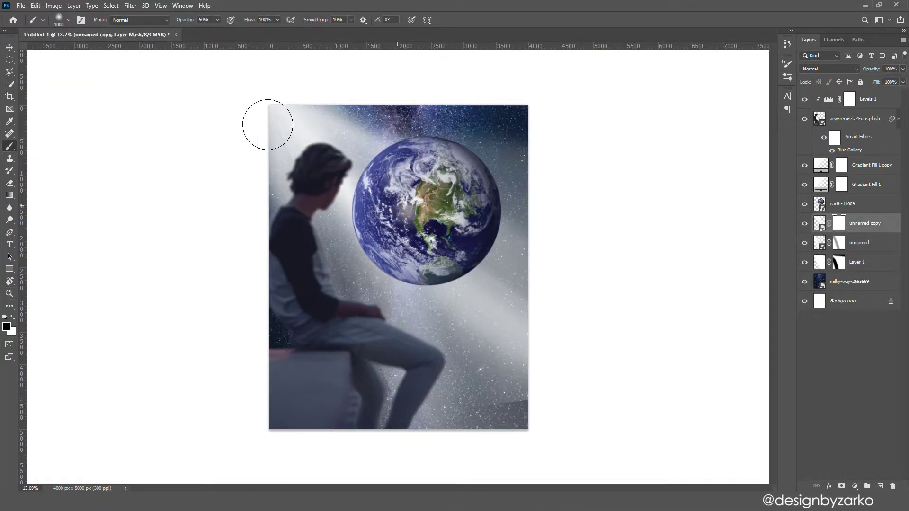
{"action": "left_click_drag", "start_coordinate": [278, 142], "coordinate": [446, 274]}
Hide the Gradient Fill 1 copy layer and touch up the light masks, restoring some light below the Earth on the unnamed copy mask.
{"action": "left_click", "coordinate": [805, 166]}
{"action": "left_click", "coordinate": [815, 264]}
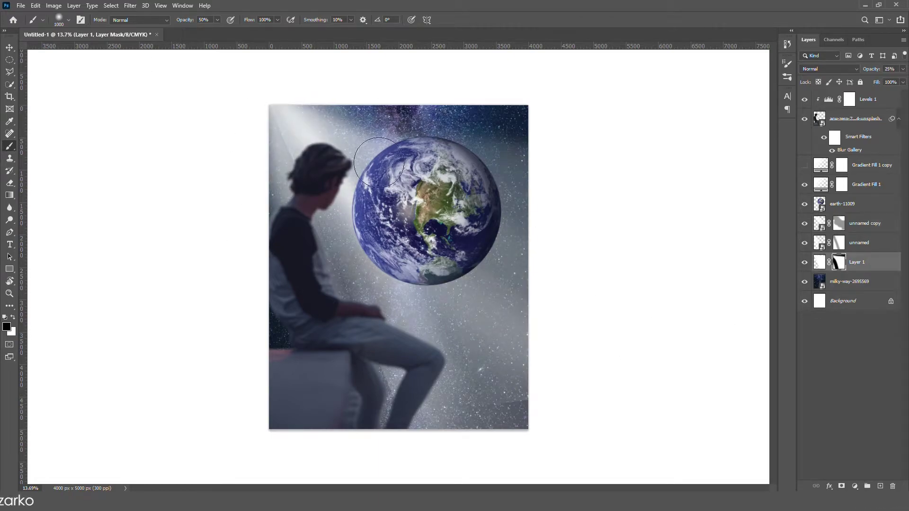
{"action": "left_click", "coordinate": [839, 243]}
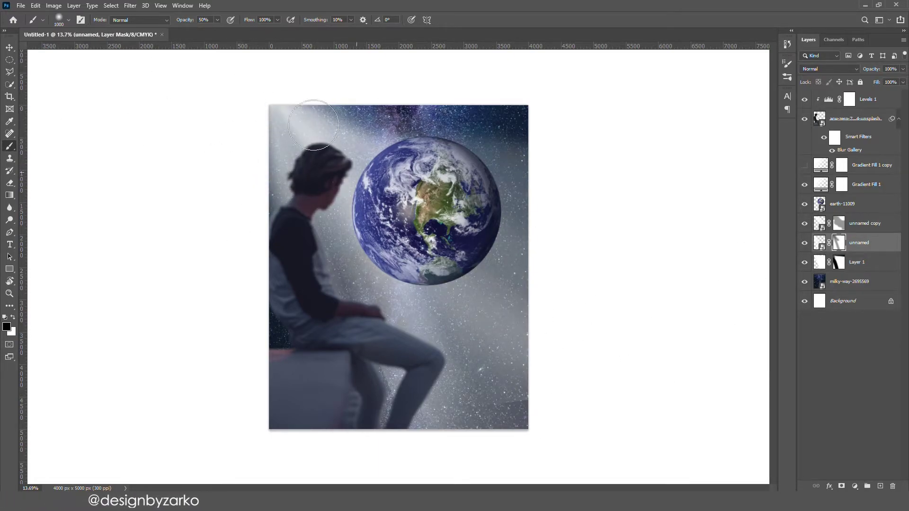
{"action": "left_click", "coordinate": [843, 229]}
{"action": "key", "text": "x"}
{"action": "left_click", "coordinate": [424, 283]}
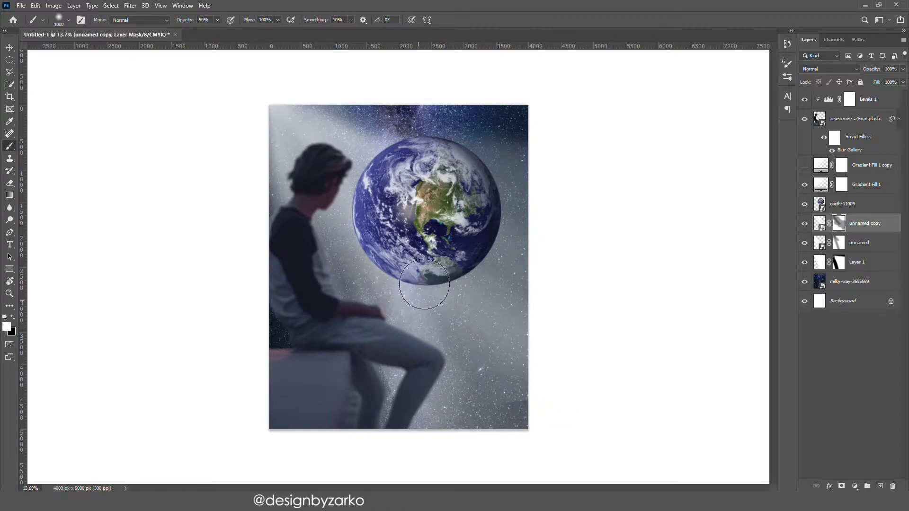
Refine the unnamed light layer's mask around the man's legs and the sky above the Earth.
{"action": "left_click", "coordinate": [838, 242]}
{"action": "left_click", "coordinate": [396, 380]}
{"action": "left_click", "coordinate": [426, 400]}
{"action": "key", "text": "ctrl+z"}
{"action": "left_click", "coordinate": [838, 262]}
{"action": "left_click", "coordinate": [838, 243]}
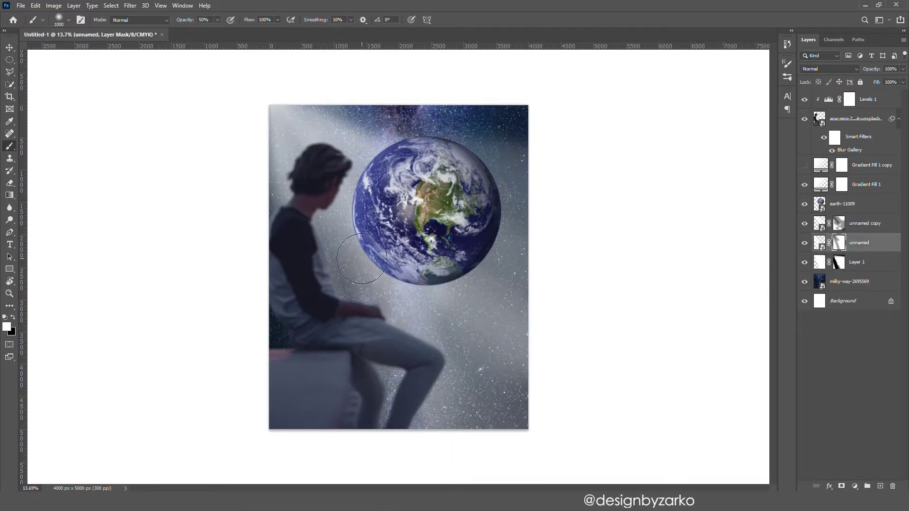
{"action": "key", "text": "x"}
{"action": "left_click_drag", "start_coordinate": [364, 117], "coordinate": [376, 118]}
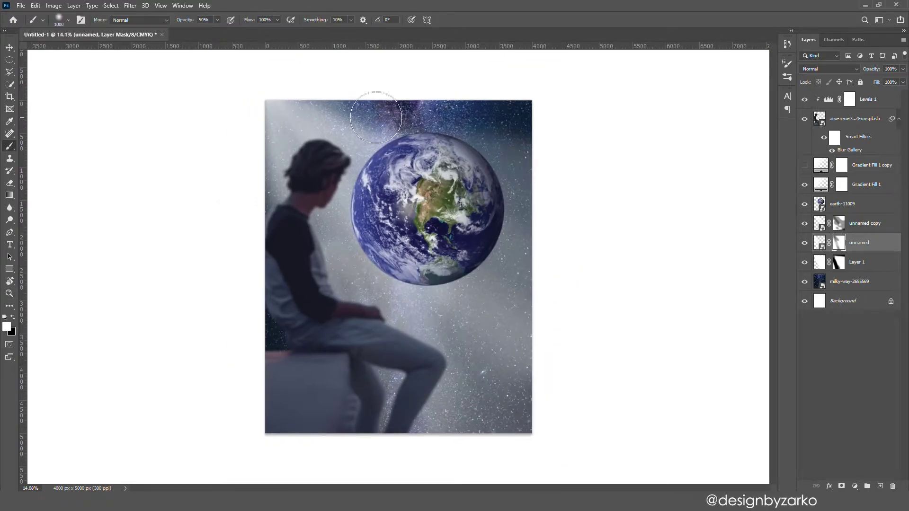
Duplicate the unnamed copy light layer, rotate the duplicate by about -32.8° and reposition it over the sky.
{"action": "left_click", "coordinate": [809, 244]}
{"action": "key", "text": "ctrl+j"}
{"action": "key", "text": "ctrl+t"}
{"action": "left_click_drag", "start_coordinate": [581, 215], "coordinate": [725, 44]}
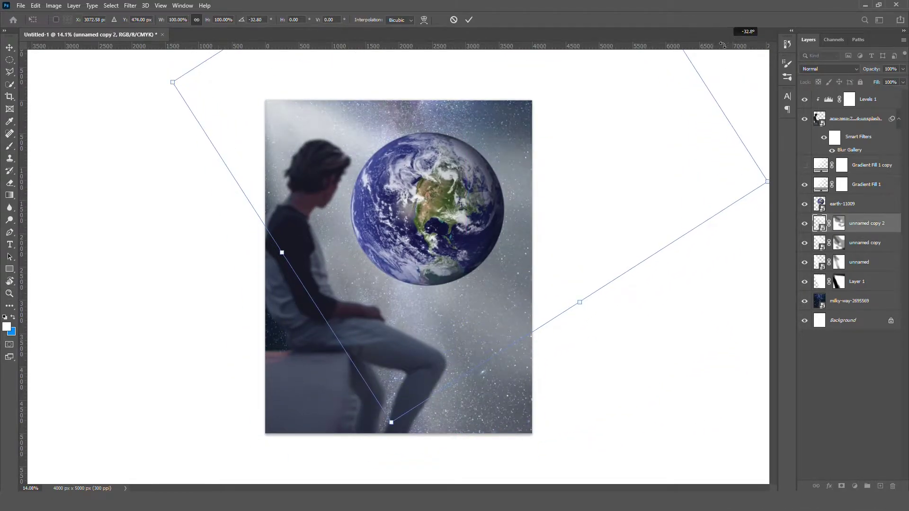
{"action": "mouse_move", "coordinate": [464, 170]}
{"action": "left_mouse_down"}
{"action": "mouse_move", "coordinate": [468, 144]}
{"action": "mouse_move", "coordinate": [560, 257]}
{"action": "left_mouse_up"}
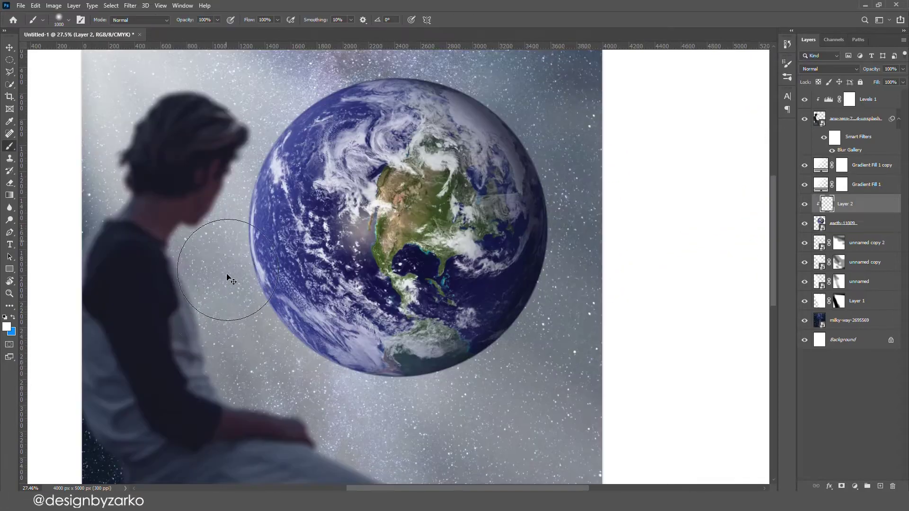
Paint a white highlight on the Earth's upper-left rim and add a clipped layer beneath it painted black over the planet's shaded side.
{"action": "mouse_move", "coordinate": [226, 326]}
{"action": "left_mouse_down"}
{"action": "mouse_move", "coordinate": [236, 175]}
{"action": "mouse_move", "coordinate": [342, 75]}
{"action": "mouse_move", "coordinate": [534, 62]}
{"action": "mouse_move", "coordinate": [550, 76]}
{"action": "left_mouse_up"}
{"action": "left_click", "coordinate": [882, 486]}
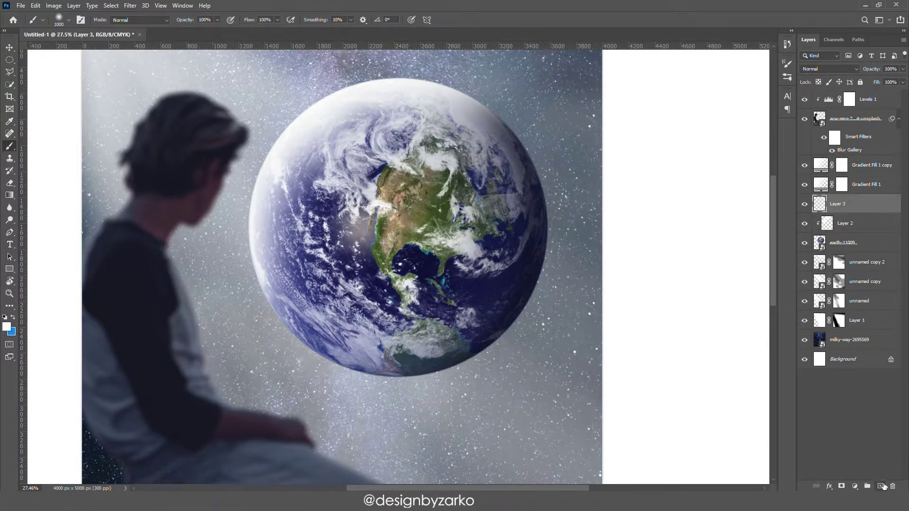
{"action": "left_click_drag", "start_coordinate": [848, 221], "coordinate": [848, 226]}
{"action": "key", "text": "x"}
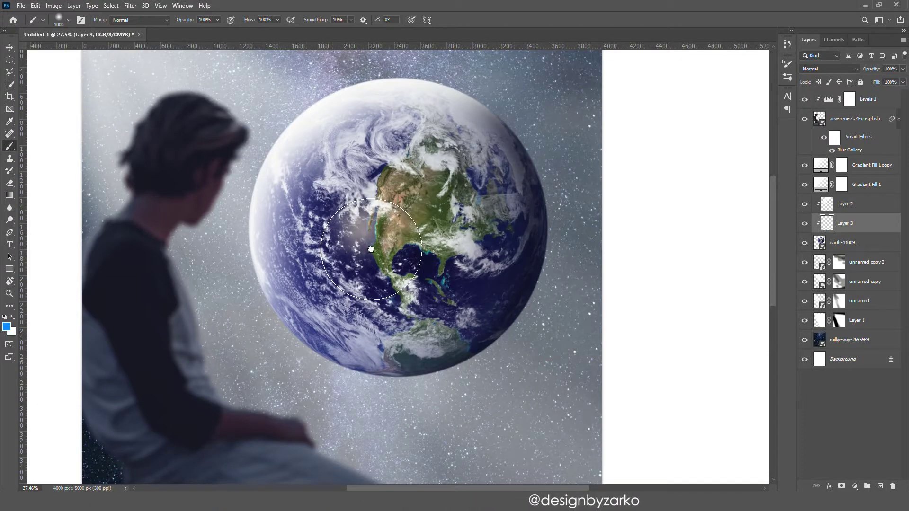
{"action": "key", "text": "x"}
{"action": "mouse_move", "coordinate": [326, 328]}
{"action": "left_mouse_down"}
{"action": "mouse_move", "coordinate": [305, 223]}
{"action": "mouse_move", "coordinate": [351, 123]}
{"action": "mouse_move", "coordinate": [497, 156]}
{"action": "mouse_move", "coordinate": [520, 371]}
{"action": "mouse_move", "coordinate": [585, 314]}
{"action": "mouse_move", "coordinate": [462, 268]}
{"action": "mouse_move", "coordinate": [528, 205]}
{"action": "mouse_move", "coordinate": [366, 176]}
{"action": "mouse_move", "coordinate": [262, 374]}
{"action": "left_mouse_up"}
Strengthen the white rim light on Layer 2 along the Earth's left and upper edges.
{"action": "key", "text": "z"}
{"action": "mouse_move", "coordinate": [479, 194]}
{"action": "left_mouse_down"}
{"action": "mouse_move", "coordinate": [412, 204]}
{"action": "mouse_move", "coordinate": [462, 199]}
{"action": "left_mouse_up"}
{"action": "left_click", "coordinate": [845, 204]}
{"action": "key", "text": "x"}
{"action": "left_click_drag", "start_coordinate": [324, 290], "coordinate": [327, 378]}
{"action": "left_click_drag", "start_coordinate": [379, 119], "coordinate": [436, 101]}
{"action": "key", "text": "z"}
{"action": "left_click_drag", "start_coordinate": [476, 138], "coordinate": [440, 139]}
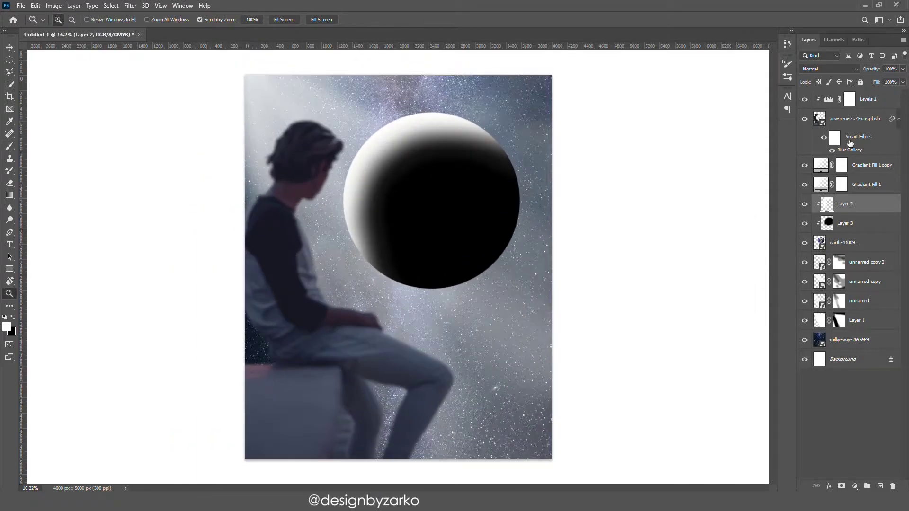
Set Layer 2's blend mode to Soft Light.
{"action": "left_click", "coordinate": [828, 69]}
{"action": "left_click", "coordinate": [811, 190]}
{"action": "left_click", "coordinate": [829, 68]}
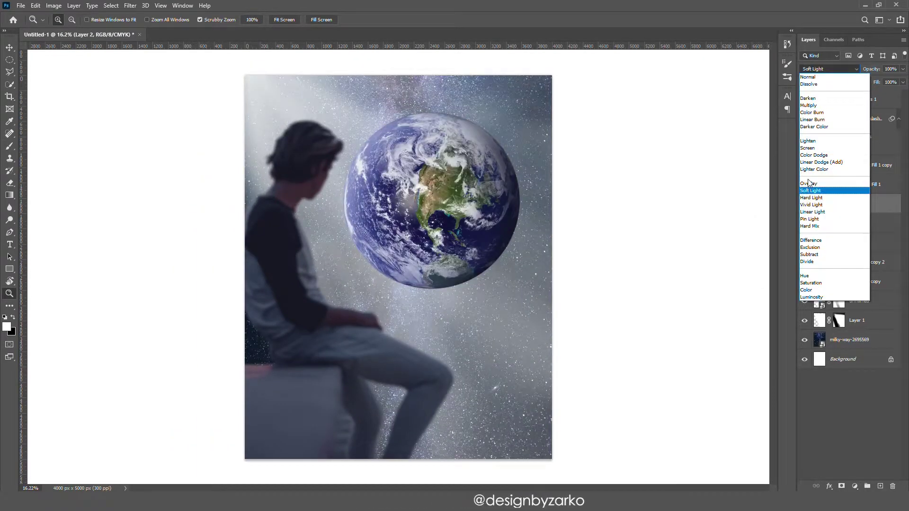
{"action": "left_click", "coordinate": [810, 190]}
Set Layer 3's blend mode to Darken at 40% opacity and add a layer mask to it.
{"action": "left_click", "coordinate": [805, 223]}
{"action": "left_click", "coordinate": [857, 223]}
{"action": "left_click", "coordinate": [829, 68]}
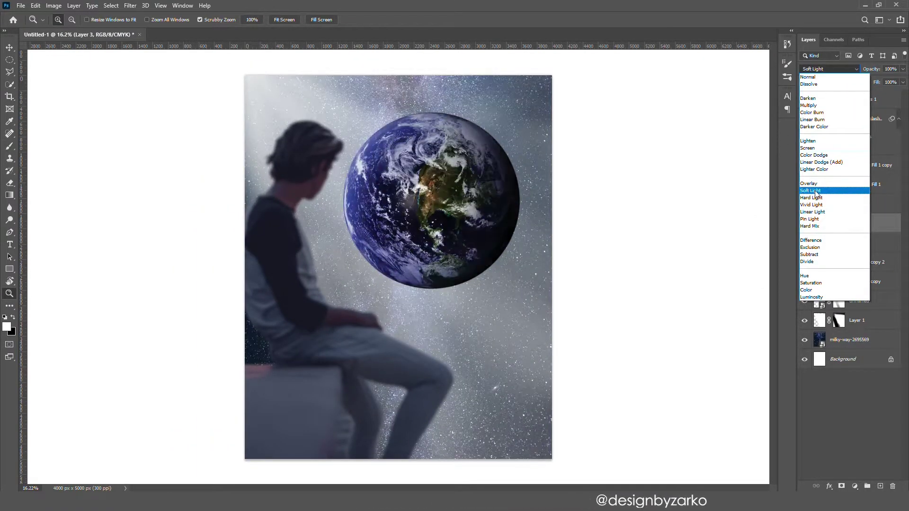
{"action": "left_click", "coordinate": [809, 99]}
{"action": "type", "text": "40"}
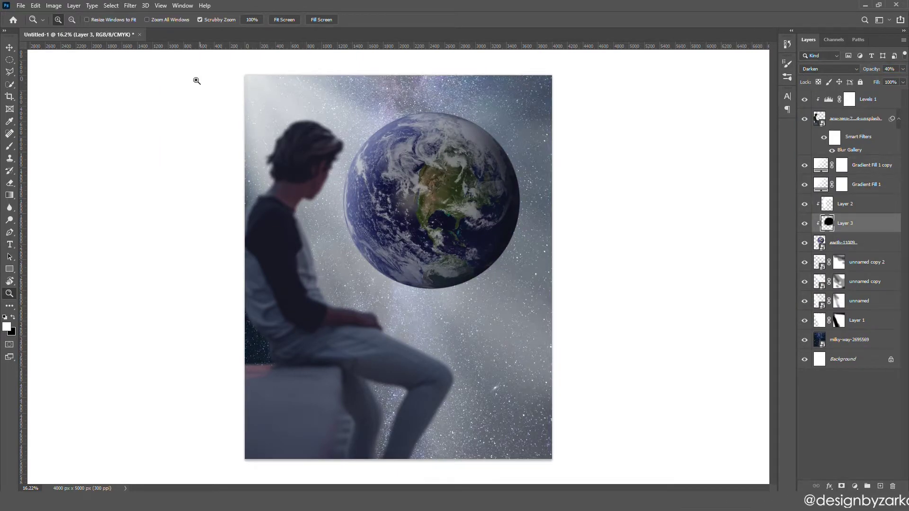
{"action": "left_click", "coordinate": [111, 5]}
{"action": "left_click", "coordinate": [119, 38]}
{"action": "key", "text": "x"}
{"action": "left_click", "coordinate": [842, 486]}
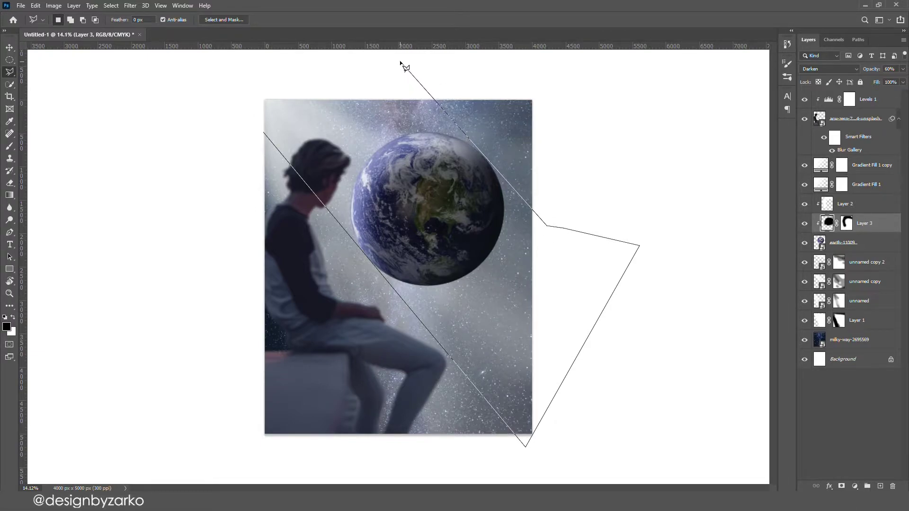
Close a polygonal selection around the Earth's shadow band and paint black inside it on the unnamed copy 2 and unnamed copy masks.
{"action": "left_click", "coordinate": [264, 133]}
{"action": "left_click", "coordinate": [839, 262]}
{"action": "key", "text": "b"}
{"action": "key", "text": "x"}
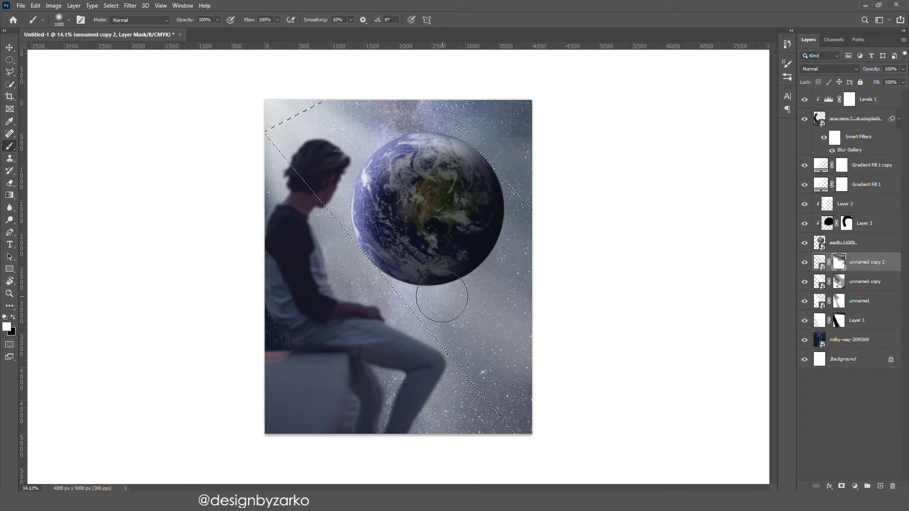
{"action": "left_click", "coordinate": [839, 282]}
{"action": "mouse_move", "coordinate": [449, 290]}
{"action": "left_mouse_down"}
{"action": "mouse_move", "coordinate": [515, 265]}
{"action": "mouse_move", "coordinate": [497, 360]}
{"action": "left_mouse_up"}
Paint black inside the shadow selection on the unnamed and Layer 1 masks and clear the selection.
{"action": "left_click", "coordinate": [840, 301]}
{"action": "left_click_drag", "start_coordinate": [416, 294], "coordinate": [502, 407]}
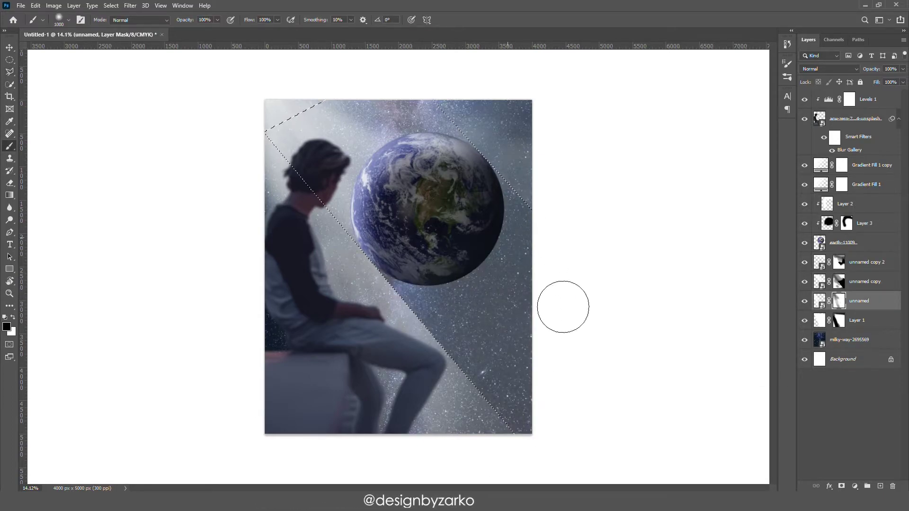
{"action": "left_click", "coordinate": [839, 320]}
{"action": "left_click_drag", "start_coordinate": [455, 341], "coordinate": [488, 213]}
{"action": "key", "text": "ctrl+d"}
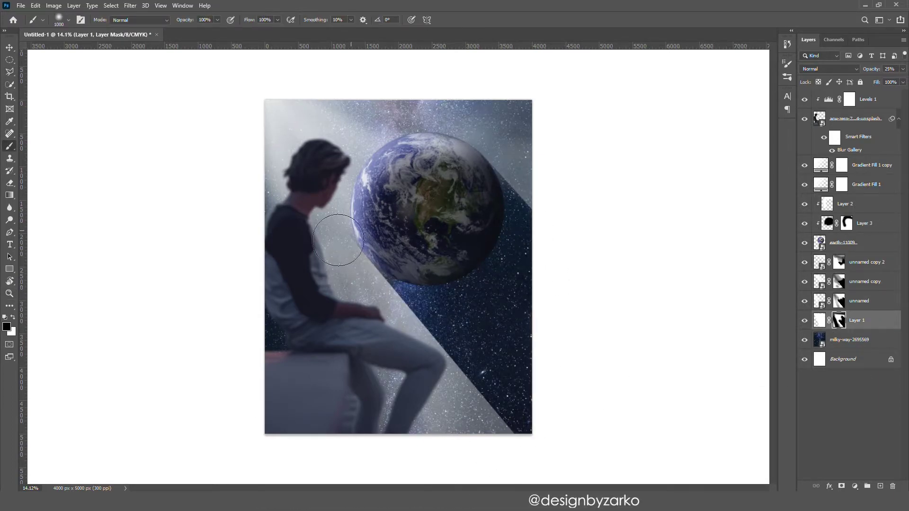
Restore light in the gap along the Earth's lower-left edge by painting white on the unnamed layer's mask with a 150 px brush.
{"action": "left_click_drag", "start_coordinate": [356, 249], "coordinate": [427, 274]}
{"action": "key", "text": "alt+bracketright"}
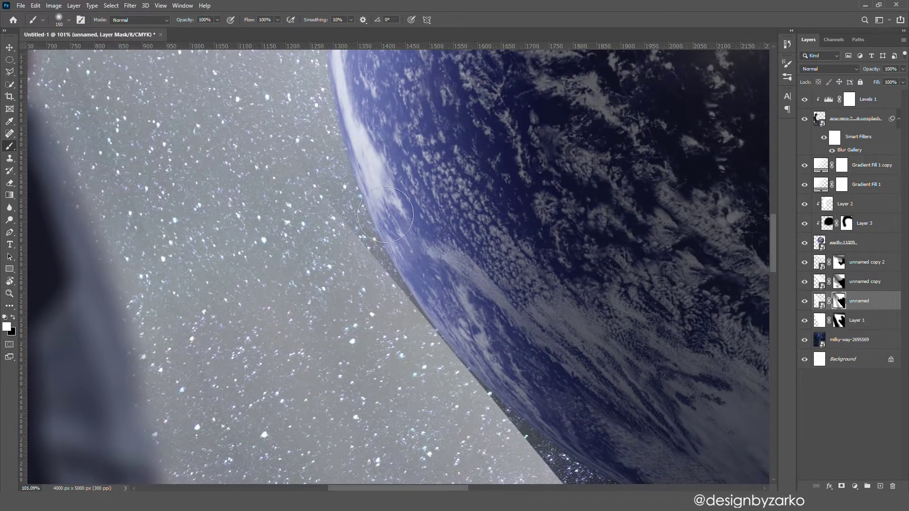
{"action": "left_click_drag", "start_coordinate": [371, 220], "coordinate": [448, 351]}
{"action": "left_click_drag", "start_coordinate": [363, 228], "coordinate": [399, 291]}
{"action": "key", "text": "z"}
{"action": "left_click_drag", "start_coordinate": [384, 259], "coordinate": [319, 286]}
Touch up the light layers' masks where the shadow meets the Earth's upper-right edge, using a small brush.
{"action": "left_click_drag", "start_coordinate": [412, 204], "coordinate": [459, 208]}
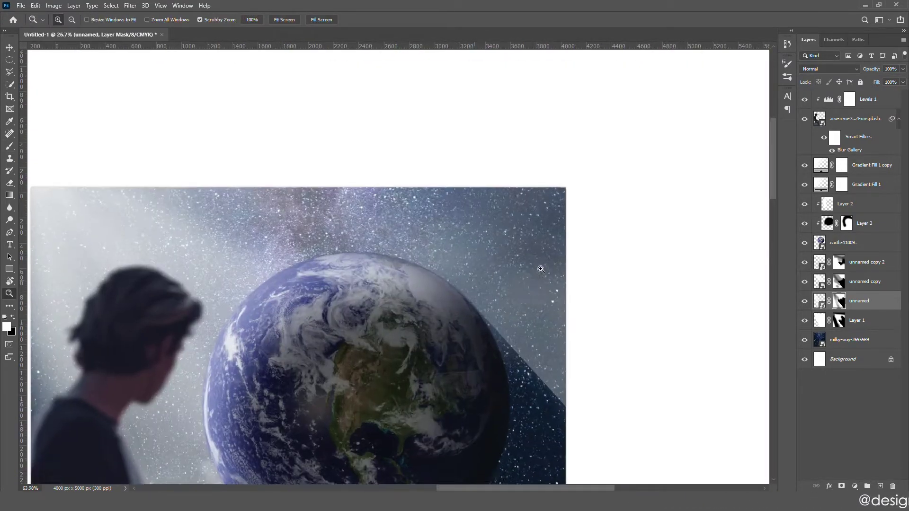
{"action": "left_click_drag", "start_coordinate": [478, 289], "coordinate": [518, 284]}
{"action": "left_click", "coordinate": [839, 282]}
{"action": "key", "text": "alt+bracketright"}
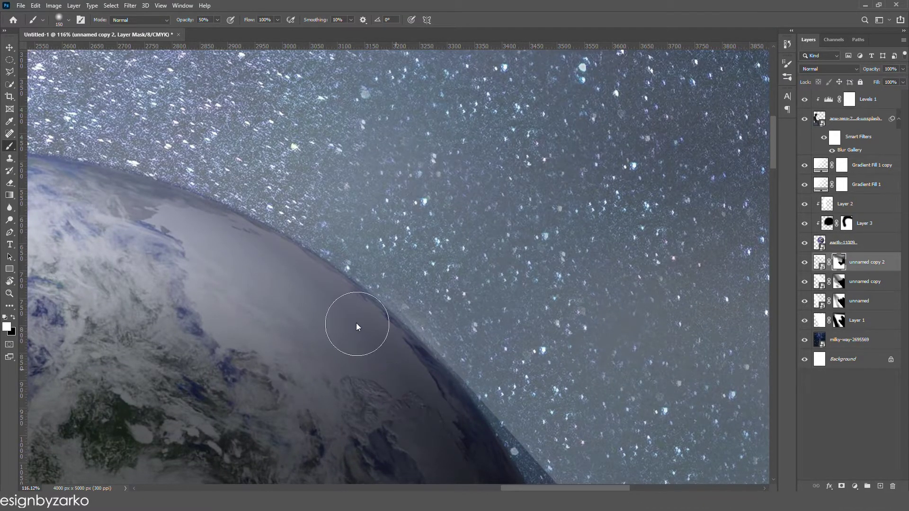
{"action": "scroll", "coordinate": [397, 278], "scroll_direction": "down", "scroll_amount": 10}
{"action": "scroll", "coordinate": [393, 237], "scroll_direction": "up", "scroll_amount": 3}
{"action": "key", "text": "alt+bracketleft"}
{"action": "key", "text": "alt+bracketleft"}
{"action": "key", "text": "alt+bracketleft"}
{"action": "scroll", "coordinate": [390, 197], "scroll_direction": "down", "scroll_amount": 4}
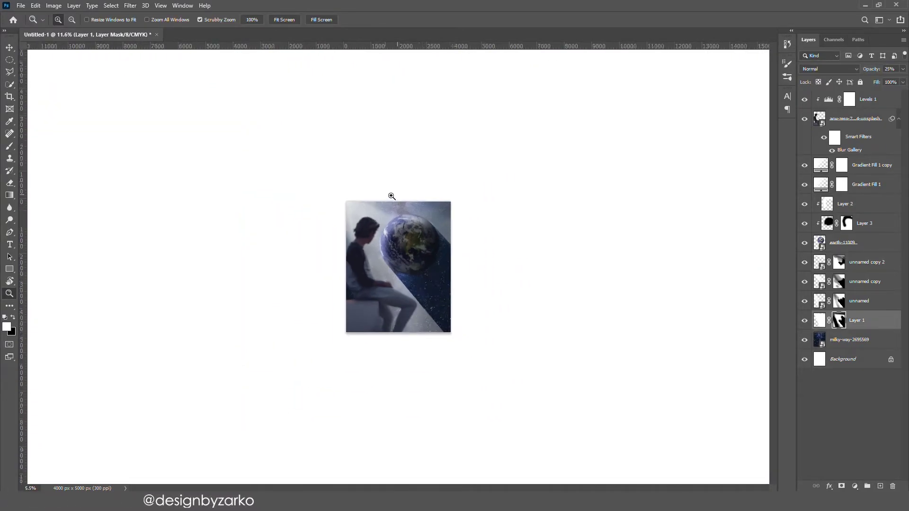
Set the unnamed light layer's opacity to 80% and hide the unnamed copy light layer.
{"action": "key", "text": "ctrl+0"}
{"action": "key", "text": "b"}
{"action": "key", "text": "x"}
{"action": "key", "text": "alt+bracketright"}
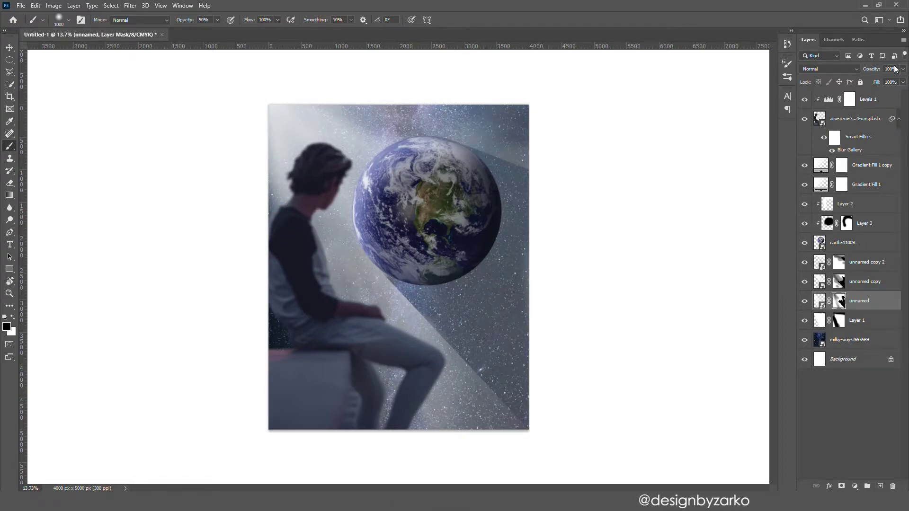
{"action": "type", "text": "80"}
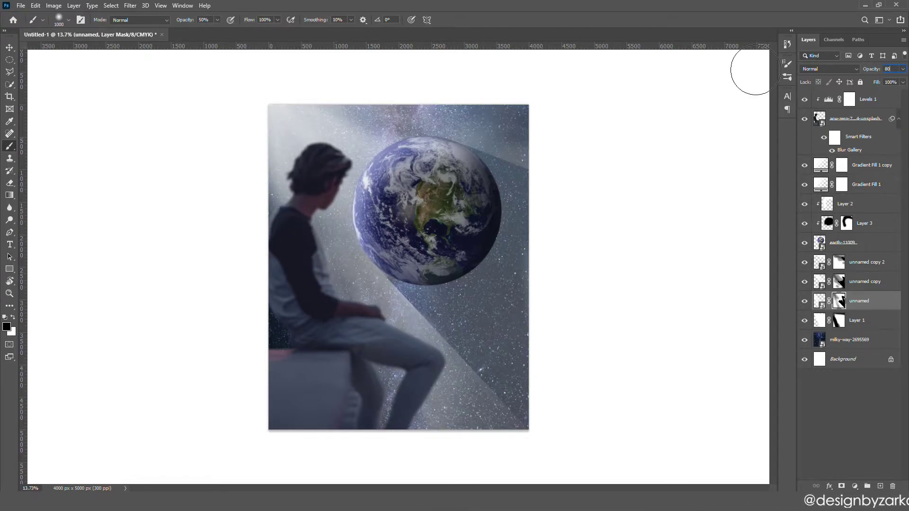
{"action": "left_click", "coordinate": [839, 283]}
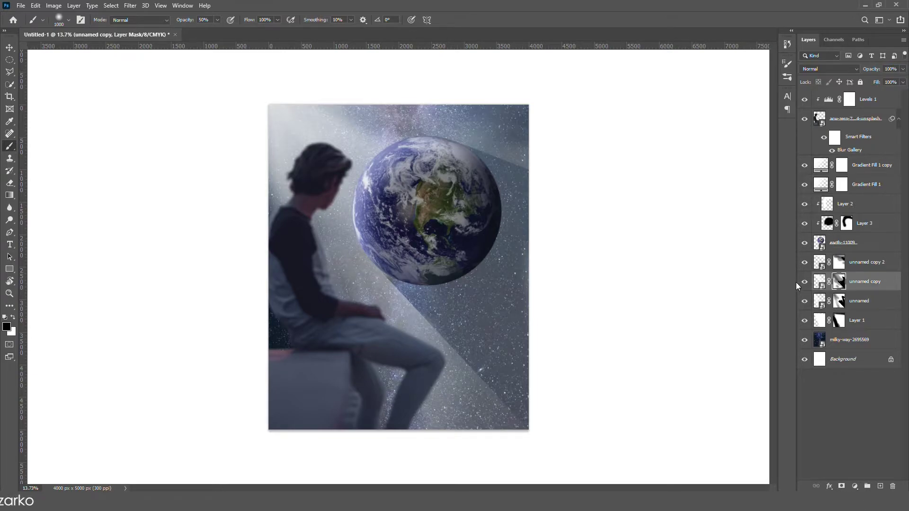
{"action": "left_click", "coordinate": [804, 283]}
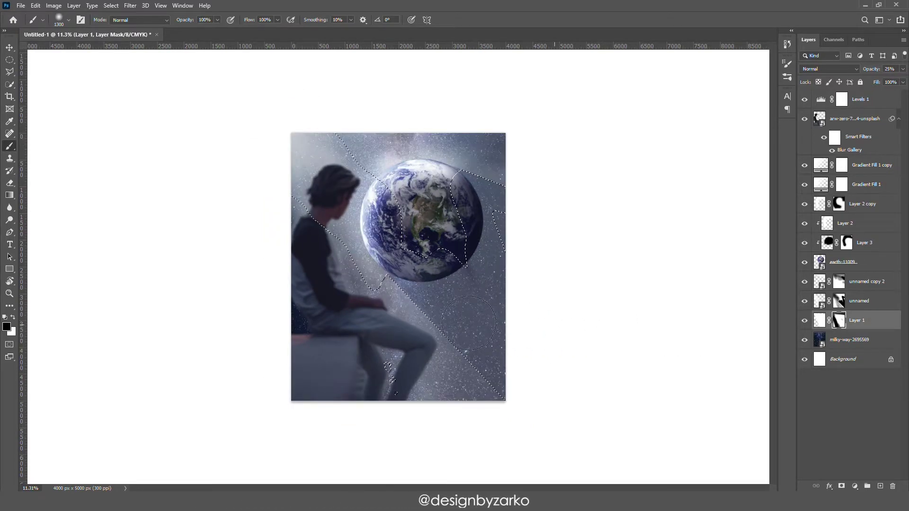
Invert the selection, paint black on Layer 1's mask to darken the shadow behind the Earth, and deselect.
{"action": "left_click", "coordinate": [111, 5]}
{"action": "left_click", "coordinate": [120, 47]}
{"action": "mouse_move", "coordinate": [423, 274]}
{"action": "left_mouse_down"}
{"action": "mouse_move", "coordinate": [422, 322]}
{"action": "mouse_move", "coordinate": [526, 406]}
{"action": "mouse_move", "coordinate": [481, 254]}
{"action": "mouse_move", "coordinate": [480, 206]}
{"action": "left_mouse_up"}
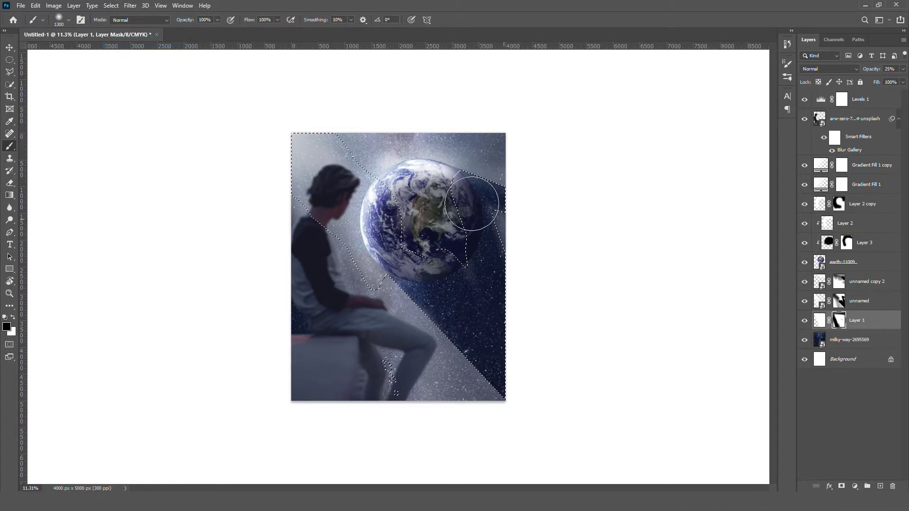
{"action": "key", "text": "ctrl+d"}
{"action": "key", "text": "z"}
{"action": "left_click_drag", "start_coordinate": [416, 232], "coordinate": [378, 223]}
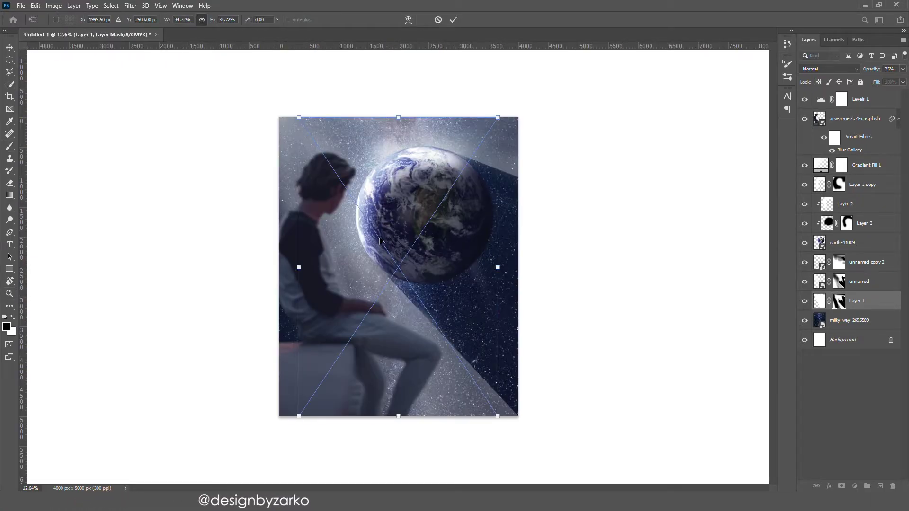
Enlarge the placed night-sky image to cover the canvas and reposition it.
{"action": "left_click_drag", "start_coordinate": [499, 120], "coordinate": [527, 94]}
{"action": "left_click_drag", "start_coordinate": [438, 147], "coordinate": [438, 178]}
{"action": "key", "text": "Return"}
{"action": "key", "text": "z"}
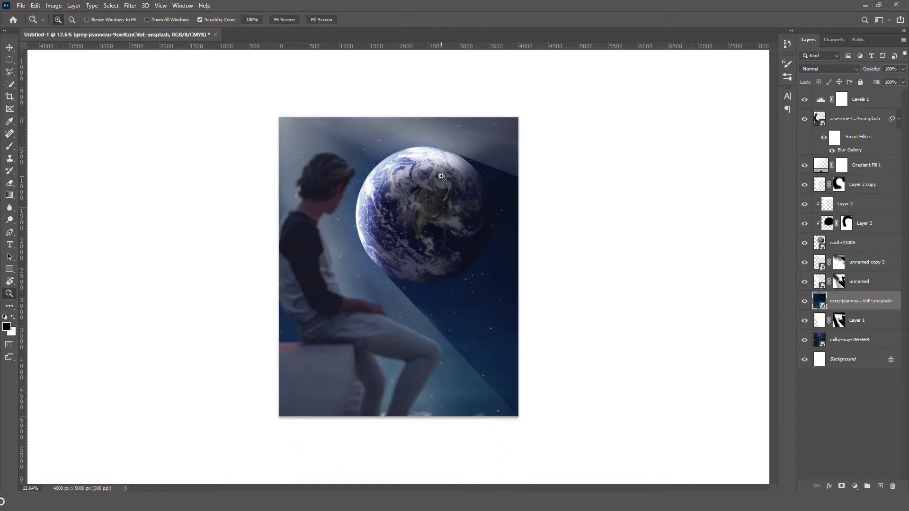
Delete the milky-way layer and move the new night-sky image below Layer 1.
{"action": "left_click", "coordinate": [850, 346]}
{"action": "key", "text": "Delete"}
{"action": "left_click_drag", "start_coordinate": [853, 306], "coordinate": [850, 328]}
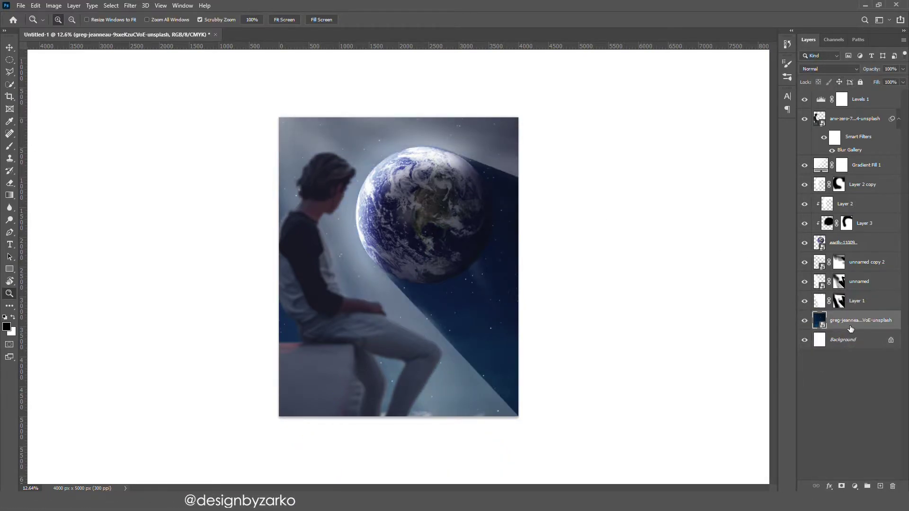
{"action": "left_click", "coordinate": [856, 487]}
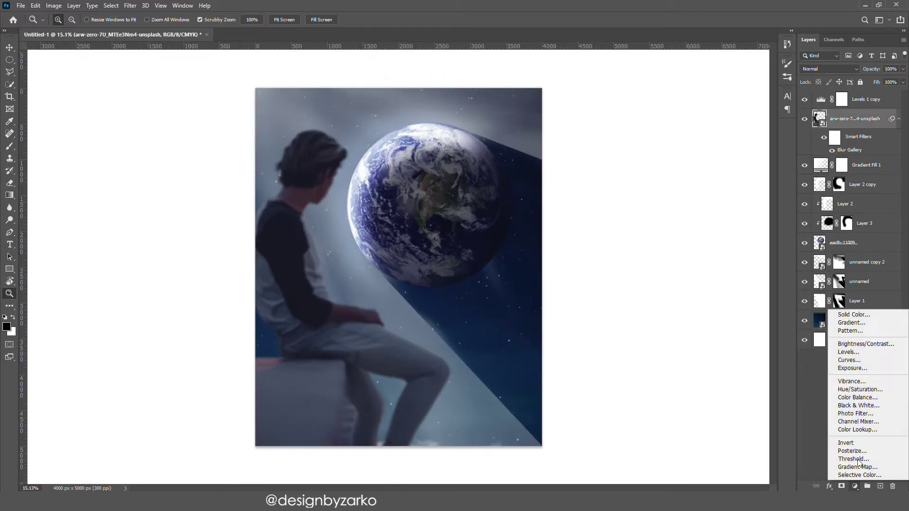
{"action": "left_click", "coordinate": [860, 389]}
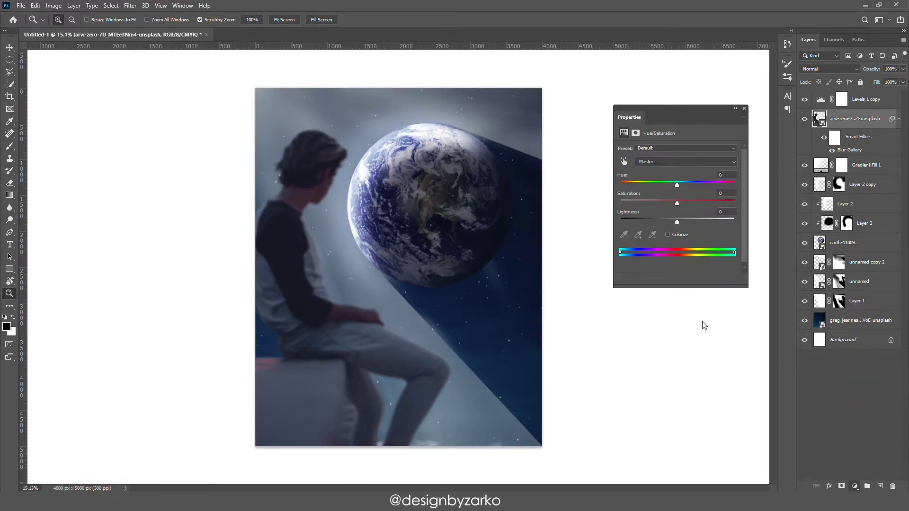
{"action": "left_click", "coordinate": [747, 107]}
{"action": "key", "text": "Delete"}
Clip a Color Balance adjustment to the seated man's layer and shift its shadows toward cyan and 10 toward blue.
{"action": "left_click", "coordinate": [855, 486]}
{"action": "left_click", "coordinate": [858, 402]}
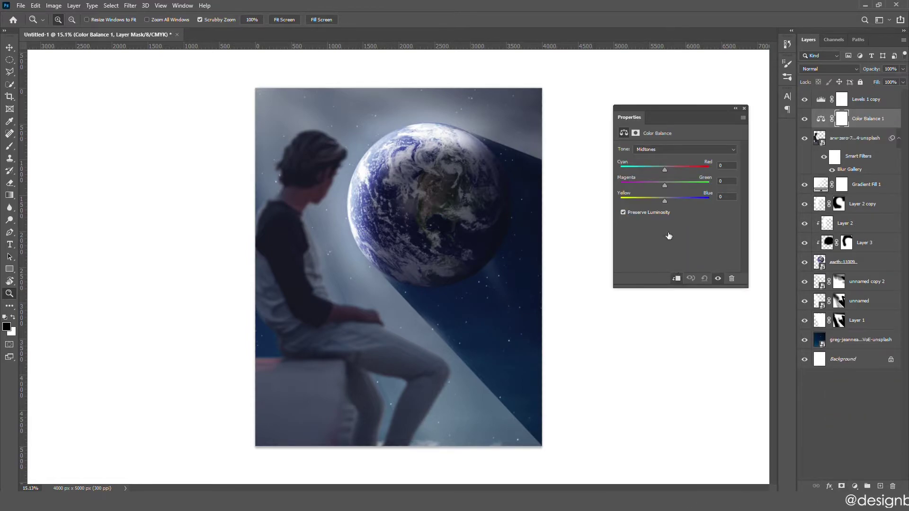
{"action": "left_click", "coordinate": [654, 149]}
{"action": "left_click", "coordinate": [655, 160]}
{"action": "left_click_drag", "start_coordinate": [666, 200], "coordinate": [668, 200]}
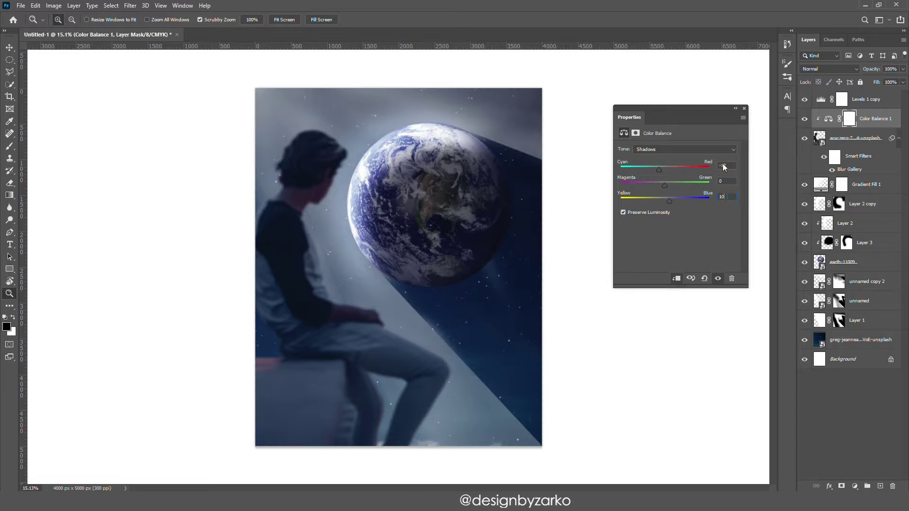
{"action": "left_click", "coordinate": [745, 109]}
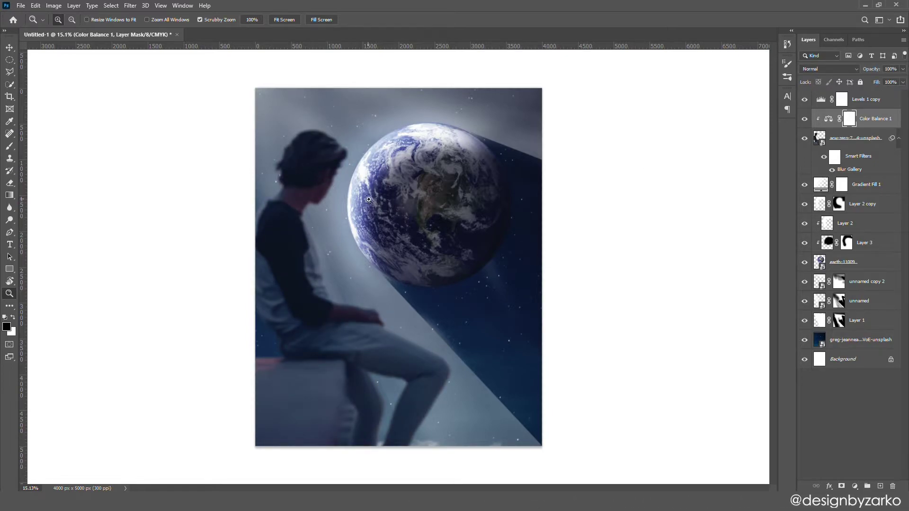
Add a mask to Layer 2 and paint out part of its highlight on the Earth with a soft brush.
{"action": "left_click", "coordinate": [365, 197], "text": "alt"}
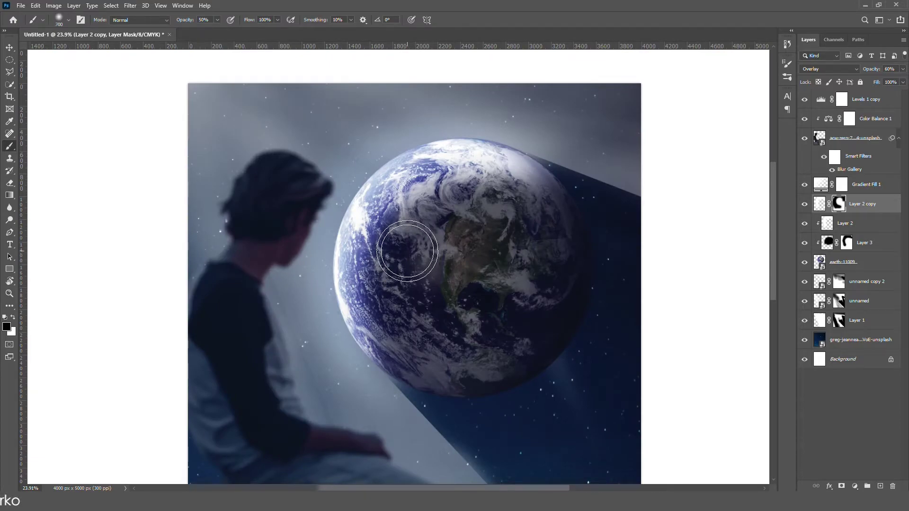
{"action": "key", "text": "bracketleft"}
{"action": "key", "text": "bracketleft"}
{"action": "key", "text": "alt+bracketleft"}
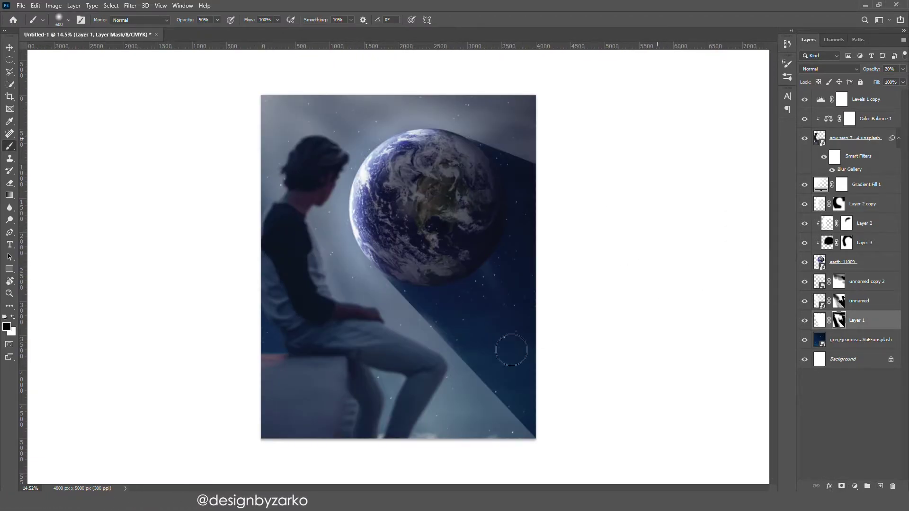
Soften the lower edge of the Earth's shadow on Layer 1's mask using a 250 px brush at 0% hardness and 100% opacity.
{"action": "left_click_drag", "start_coordinate": [507, 349], "coordinate": [554, 382]}
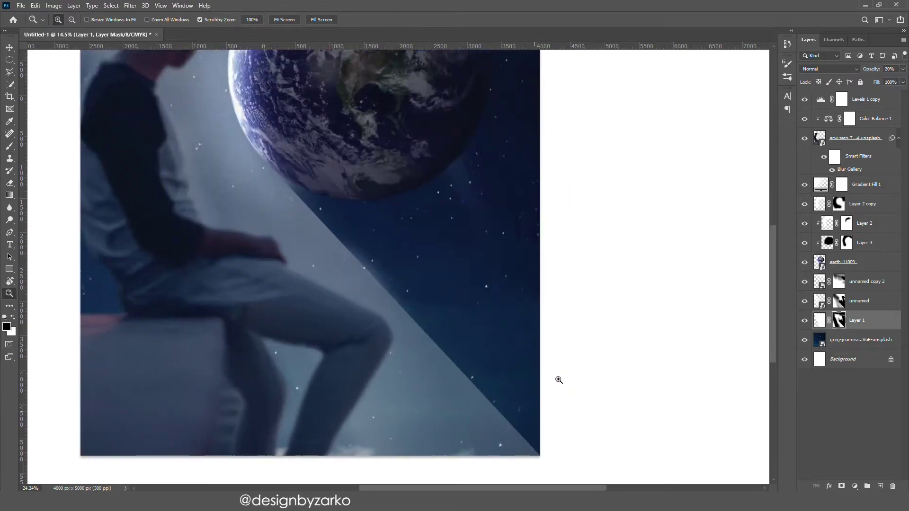
{"action": "key", "text": "bracketleft"}
{"action": "key", "text": "bracketleft"}
{"action": "key", "text": "bracketleft"}
{"action": "key", "text": "bracketleft"}
{"action": "key", "text": "bracketleft"}
{"action": "left_click", "coordinate": [68, 19]}
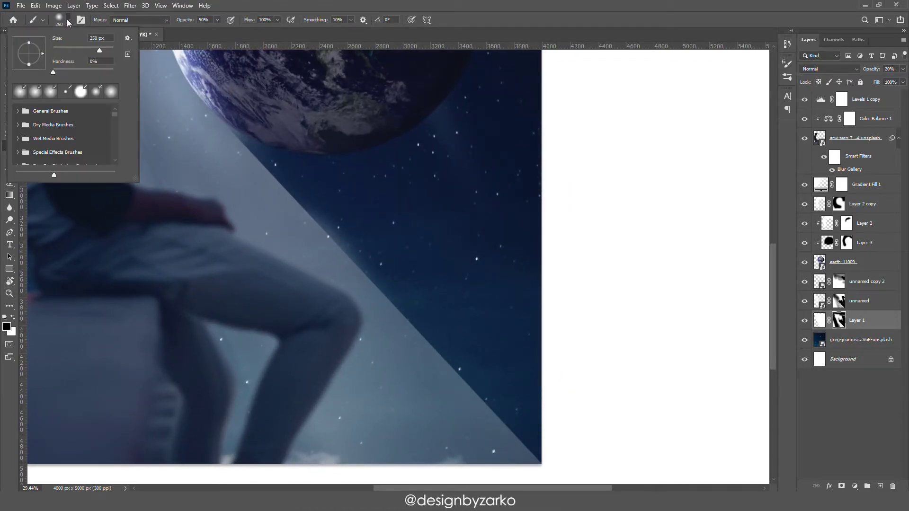
{"action": "left_click", "coordinate": [235, 7]}
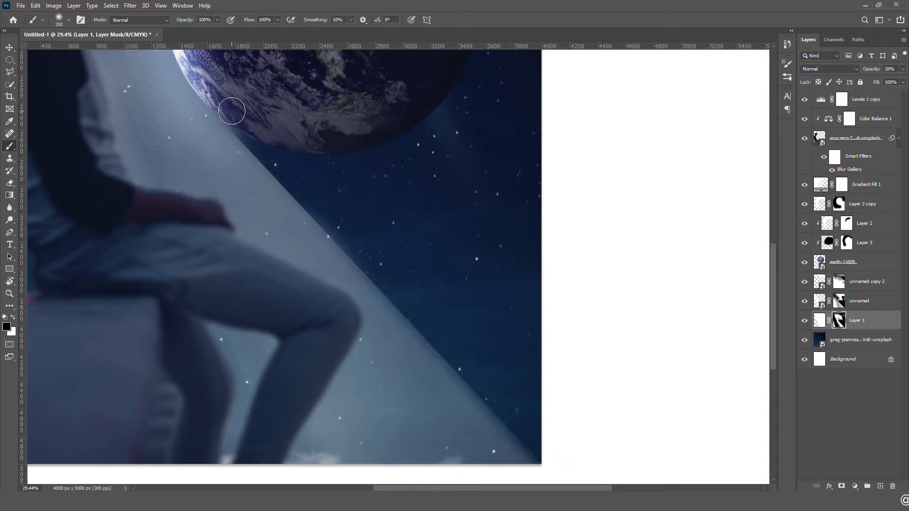
{"action": "key", "text": "x"}
{"action": "left_click_drag", "start_coordinate": [526, 446], "coordinate": [396, 302]}
{"action": "key", "text": "ctrl+z"}
Paint a straight soft stroke on the unnamed light layer's mask along the lower edge of the Earth's shadow, undoing the stray stroke.
{"action": "left_click", "coordinate": [839, 301]}
{"action": "left_click", "coordinate": [229, 128]}
{"action": "left_click", "coordinate": [525, 448], "text": "shift"}
{"action": "key", "text": "x"}
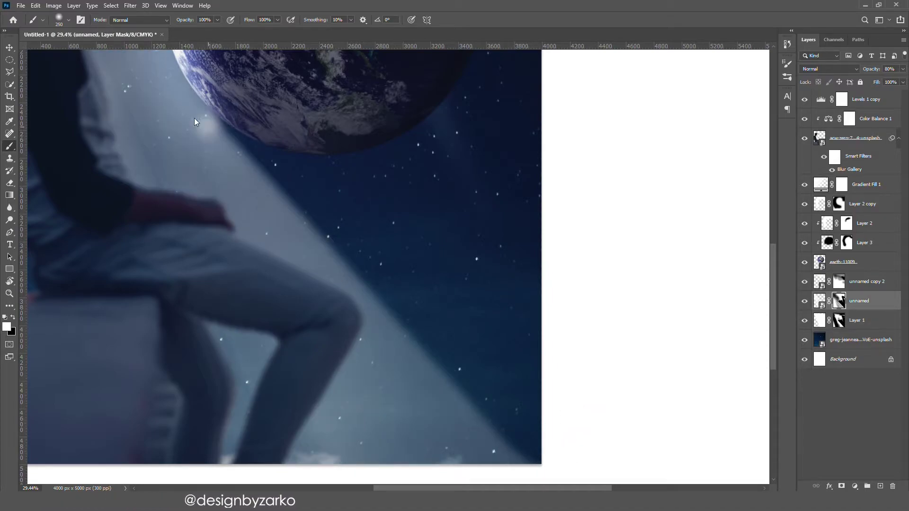
{"action": "key", "text": "ctrl+z"}
Refine the unnamed light layer's mask along the shadow's lower edge with soft strokes, lowering the brush opacity to 40%.
{"action": "left_click_drag", "start_coordinate": [237, 120], "coordinate": [340, 247]}
{"action": "key", "text": "4"}
{"action": "key", "text": "x"}
{"action": "scroll", "coordinate": [235, 123], "scroll_direction": "up", "scroll_amount": 6}
{"action": "mouse_move", "coordinate": [237, 123]}
{"action": "left_mouse_down"}
{"action": "mouse_move", "coordinate": [459, 388]}
{"action": "mouse_move", "coordinate": [492, 450]}
{"action": "mouse_move", "coordinate": [452, 379]}
{"action": "left_mouse_up"}
{"action": "key", "text": "x"}
{"action": "key", "text": "x"}
{"action": "left_click_drag", "start_coordinate": [381, 329], "coordinate": [431, 375]}
{"action": "left_click_drag", "start_coordinate": [634, 265], "coordinate": [793, 321]}
{"action": "left_click", "coordinate": [839, 321]}
{"action": "key", "text": "x"}
{"action": "left_click", "coordinate": [641, 322]}
{"action": "left_click", "coordinate": [334, 212], "text": "shift"}
{"action": "key", "text": "ctrl+z"}
Soften the upper edge of the Earth's shadow with a straight brush stroke on the unnamed copy 2 layer's mask.
{"action": "left_click", "coordinate": [839, 282]}
{"action": "left_click", "coordinate": [648, 315]}
{"action": "left_click", "coordinate": [336, 211], "text": "shift"}
{"action": "key", "text": "x"}
{"action": "left_click_drag", "start_coordinate": [305, 209], "coordinate": [329, 218]}
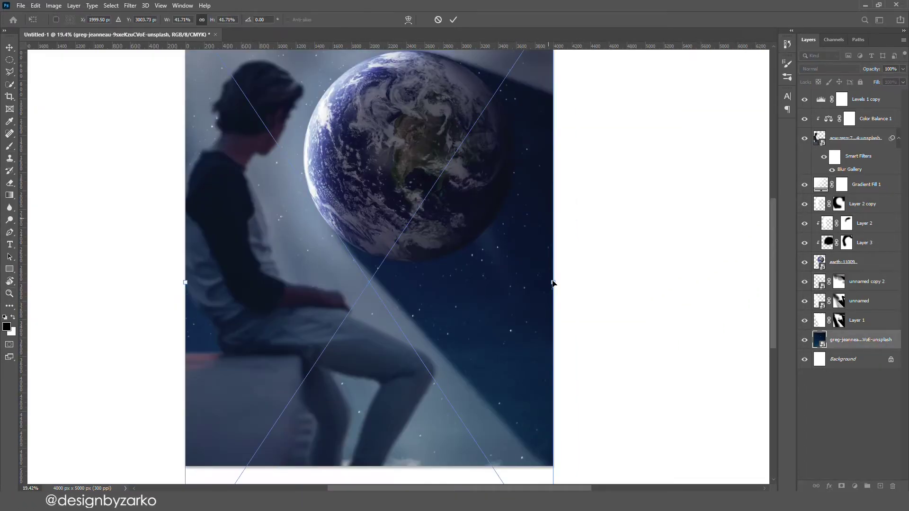
Enlarge the night-sky background image slightly beyond the canvas edges.
{"action": "left_click_drag", "start_coordinate": [553, 283], "coordinate": [582, 284]}
{"action": "key", "text": "Return"}
{"action": "key", "text": "z"}
{"action": "left_click_drag", "start_coordinate": [495, 256], "coordinate": [539, 234]}
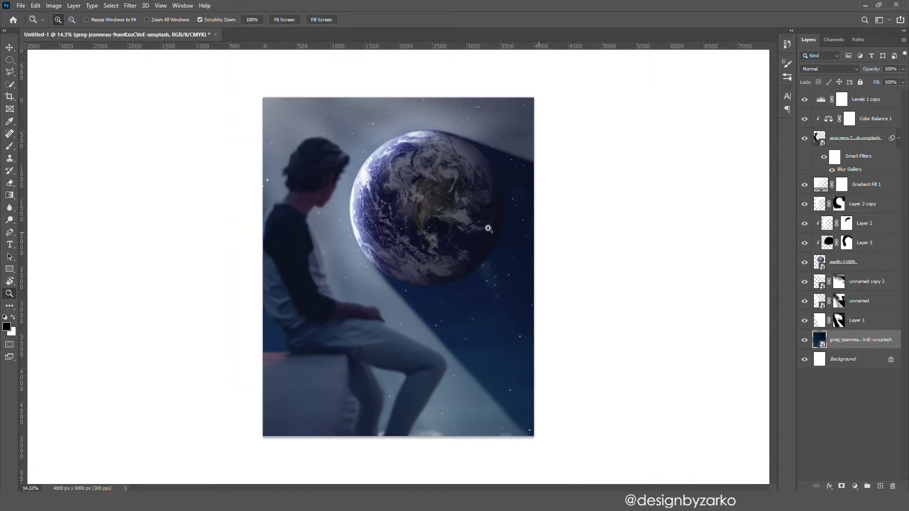
Place the full moon photo above the night-sky layer and isolate the moon from its black background.
{"action": "left_click_drag", "start_coordinate": [432, 172], "coordinate": [352, 302]}
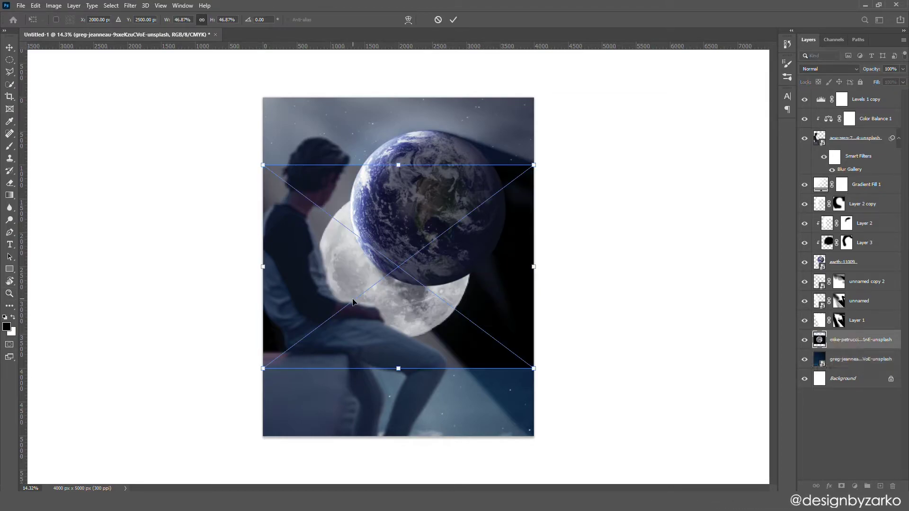
{"action": "key", "text": "Return"}
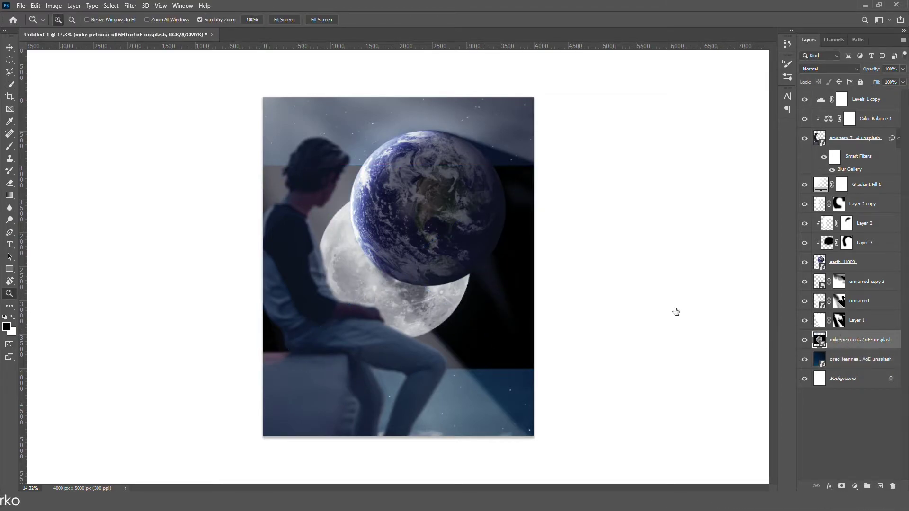
{"action": "key", "text": "w"}
{"action": "left_click", "coordinate": [377, 262]}
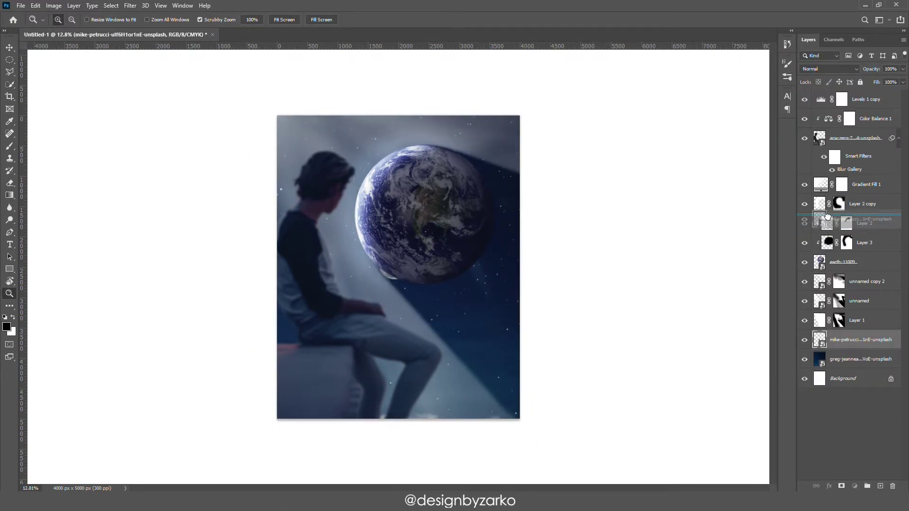
Move the moon layer above Layer 2, scale it to about 27%, and position it over the Earth's lower middle.
{"action": "key", "text": "ctrl+t"}
{"action": "left_click_drag", "start_coordinate": [409, 254], "coordinate": [433, 211]}
{"action": "left_click_drag", "start_coordinate": [435, 199], "coordinate": [438, 194]}
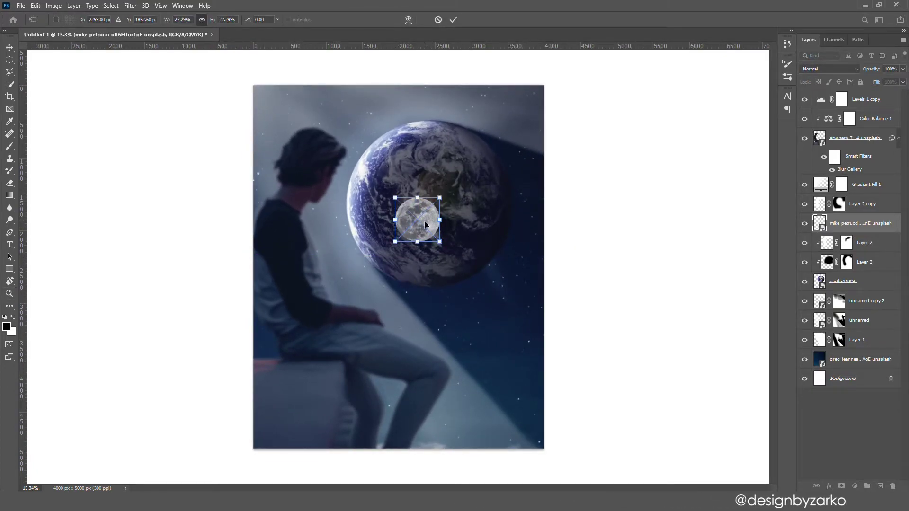
{"action": "left_click_drag", "start_coordinate": [424, 224], "coordinate": [419, 227]}
{"action": "key", "text": "Return"}
Shade the moon's unlit side with soft black on clipped Layer 4 at 80% opacity and add a clipped Layer 5 above it.
{"action": "scroll", "coordinate": [419, 230], "scroll_direction": "up", "scroll_amount": 3}
{"action": "scroll", "coordinate": [419, 231], "scroll_direction": "up", "scroll_amount": 3}
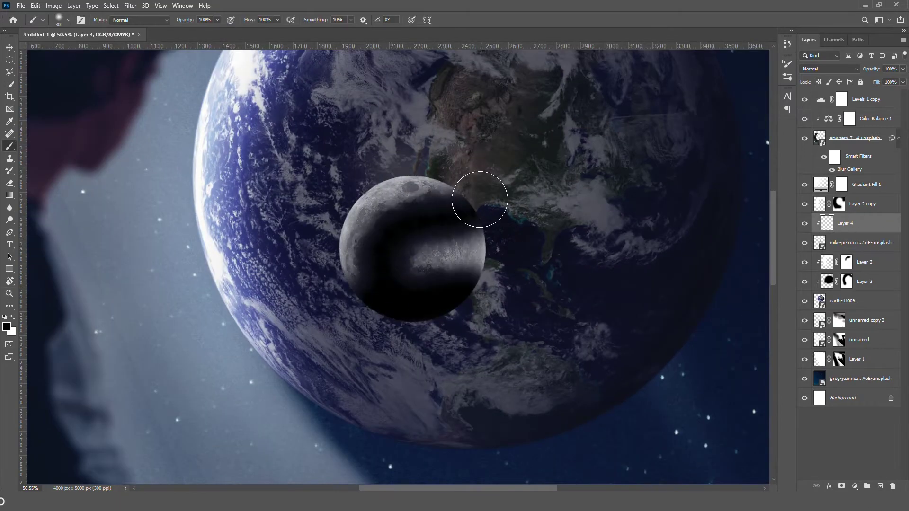
{"action": "left_click_drag", "start_coordinate": [480, 195], "coordinate": [503, 199]}
{"action": "key", "text": "ctrl+shift+alt+n"}
{"action": "key", "text": "x"}
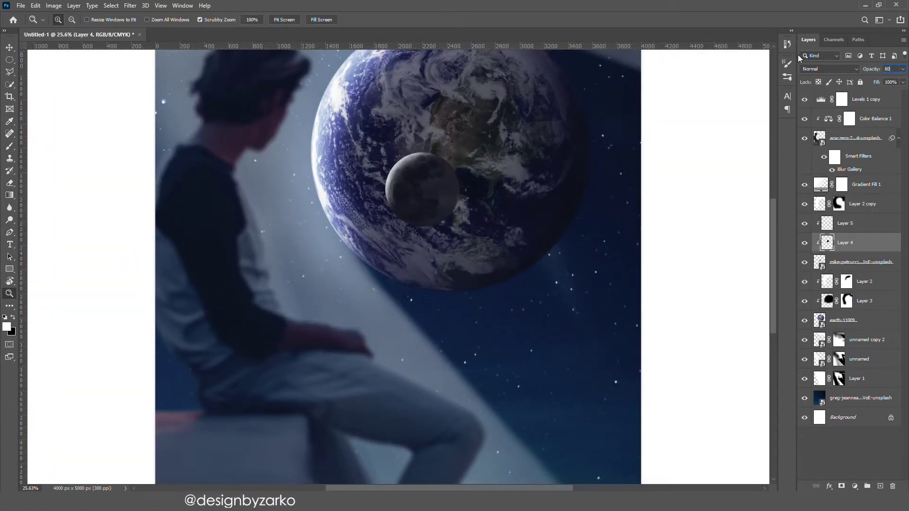
Create the moon's diagonal black cast shadow on Layer 6 below the moon at 60% opacity and change its blend mode.
{"action": "scroll", "coordinate": [447, 187], "scroll_direction": "up", "scroll_amount": 2}
{"action": "scroll", "coordinate": [447, 187], "scroll_direction": "up", "scroll_amount": 1}
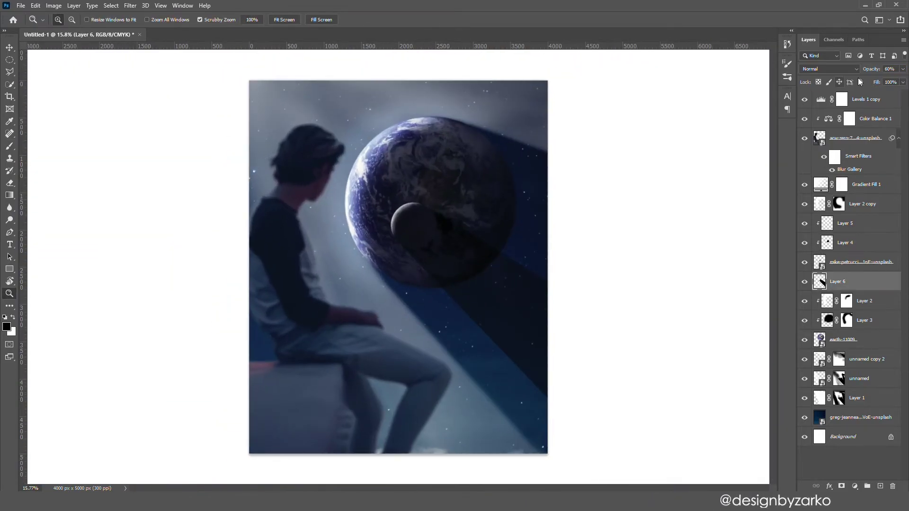
{"action": "left_click", "coordinate": [829, 68]}
{"action": "left_click", "coordinate": [809, 141]}
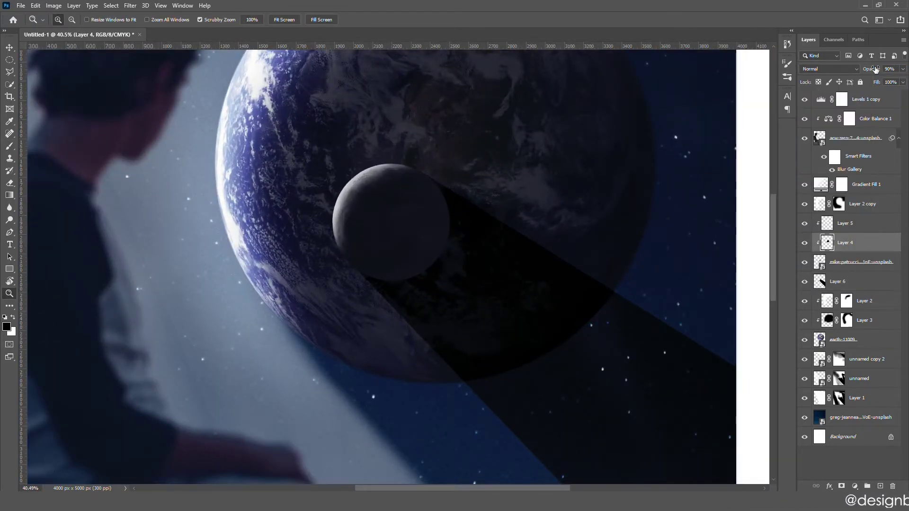
Clip a Levels adjustment to the moon and set the opacity of its Layer 4 shading to 80%.
{"action": "left_click", "coordinate": [805, 243]}
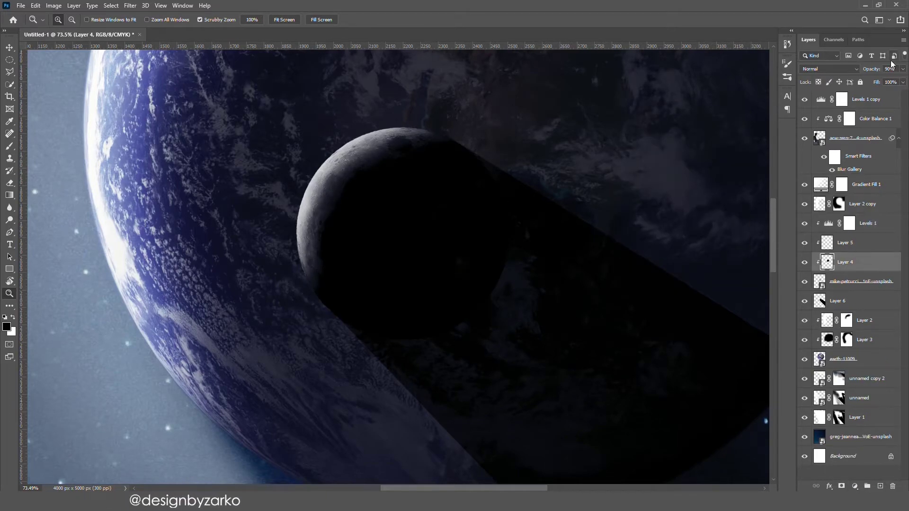
{"action": "type", "text": "80"}
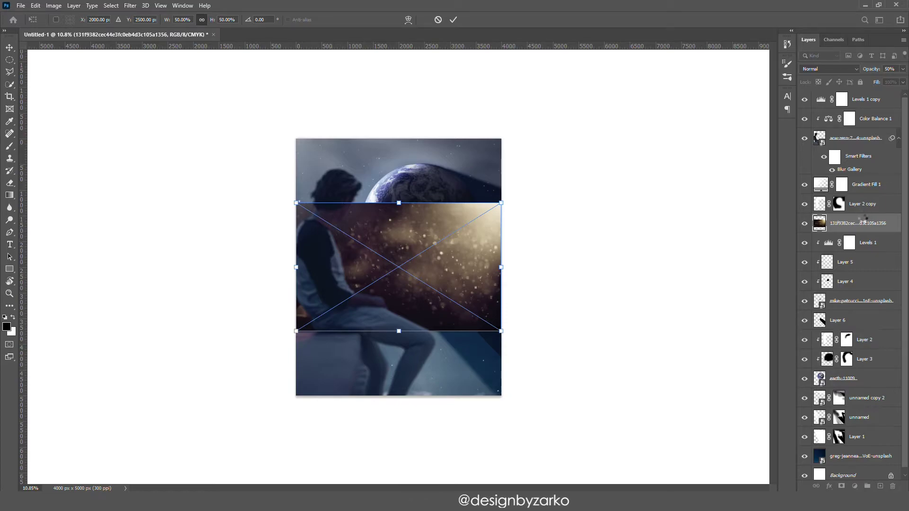
Place the golden dust image directly below the Earth layer and set its blend mode to Screen.
{"action": "key", "text": "Return"}
{"action": "left_click_drag", "start_coordinate": [848, 223], "coordinate": [806, 314]}
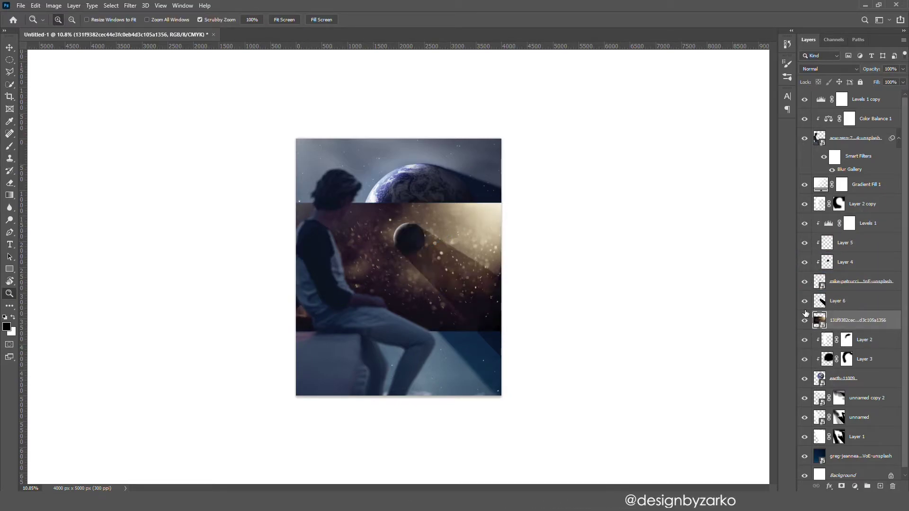
{"action": "left_click_drag", "start_coordinate": [864, 324], "coordinate": [855, 384]}
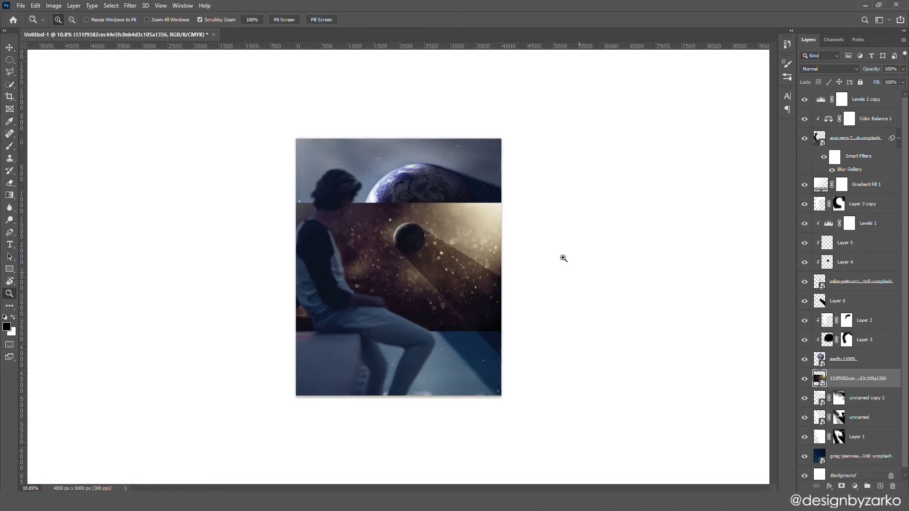
{"action": "left_click", "coordinate": [814, 69]}
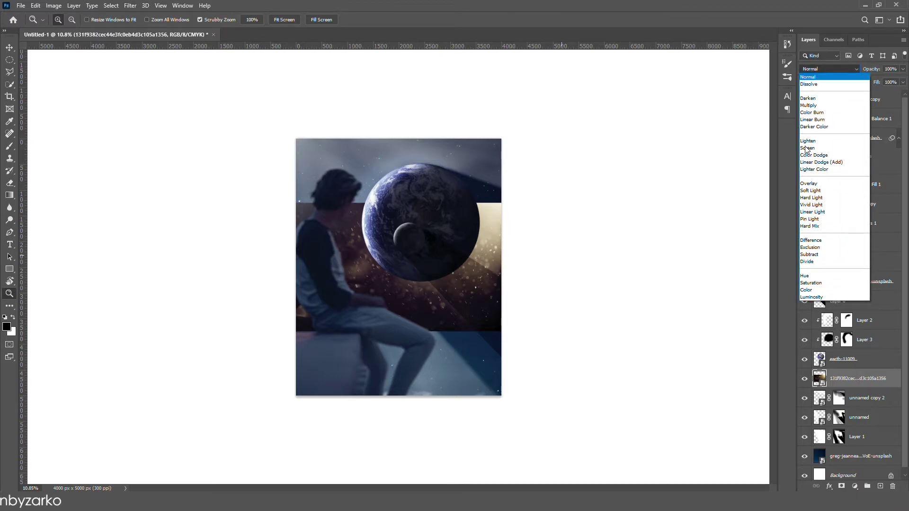
{"action": "left_click", "coordinate": [807, 148]}
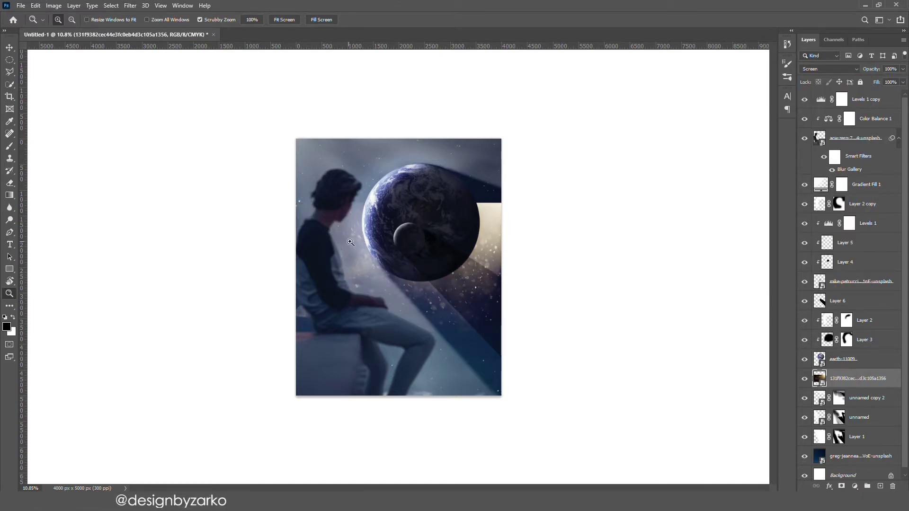
Add a mask to the dust image and paint out its hard upper and lower edges with a 1000 px soft black brush.
{"action": "left_click_drag", "start_coordinate": [347, 243], "coordinate": [395, 235]}
{"action": "left_click", "coordinate": [841, 486]}
{"action": "key", "text": "b"}
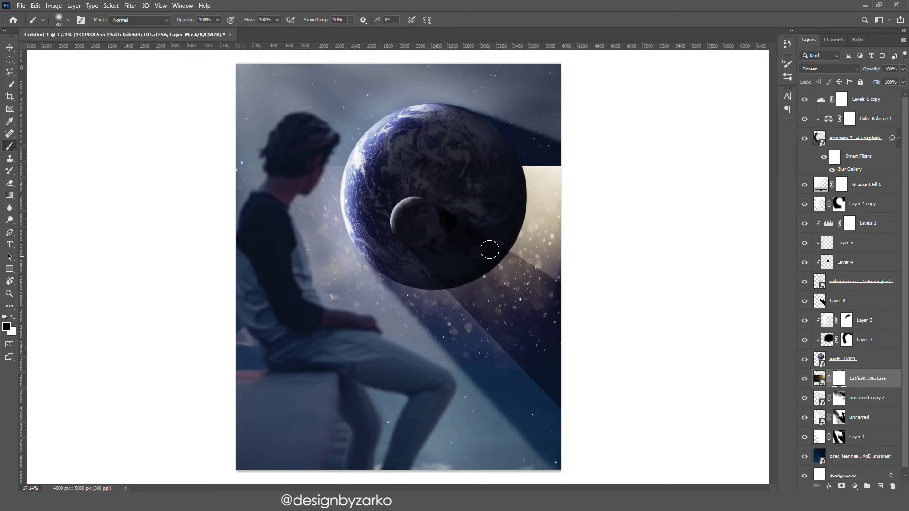
{"action": "key", "text": "bracketright"}
{"action": "key", "text": "bracketright"}
{"action": "key", "text": "bracketright"}
{"action": "key", "text": "bracketright"}
{"action": "key", "text": "bracketright"}
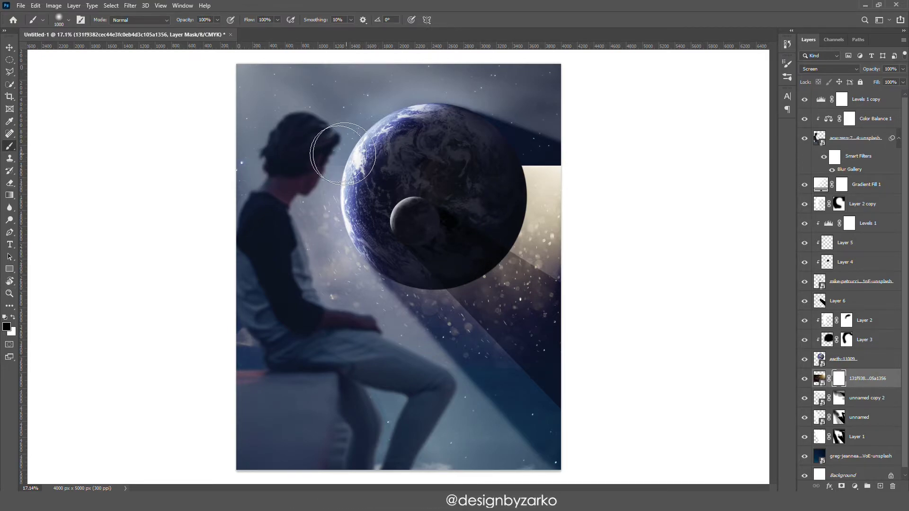
{"action": "left_click_drag", "start_coordinate": [521, 162], "coordinate": [615, 151]}
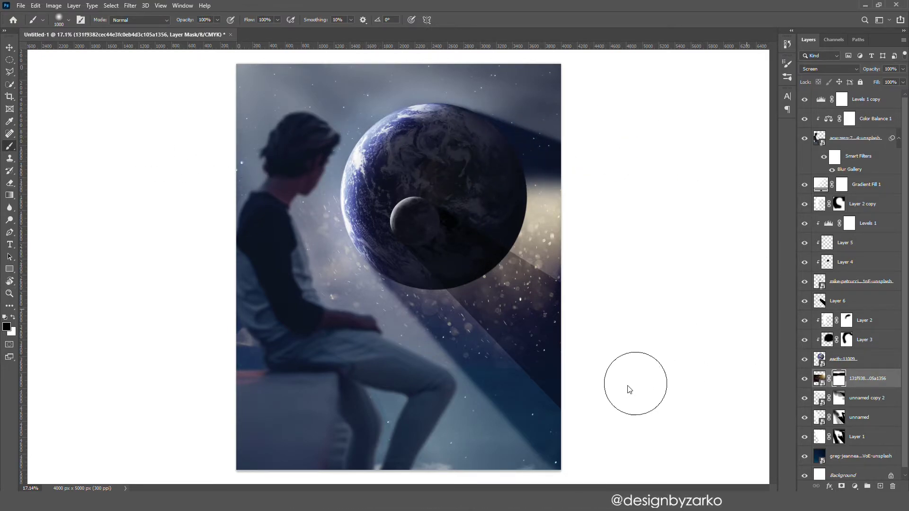
{"action": "left_click_drag", "start_coordinate": [152, 363], "coordinate": [503, 385]}
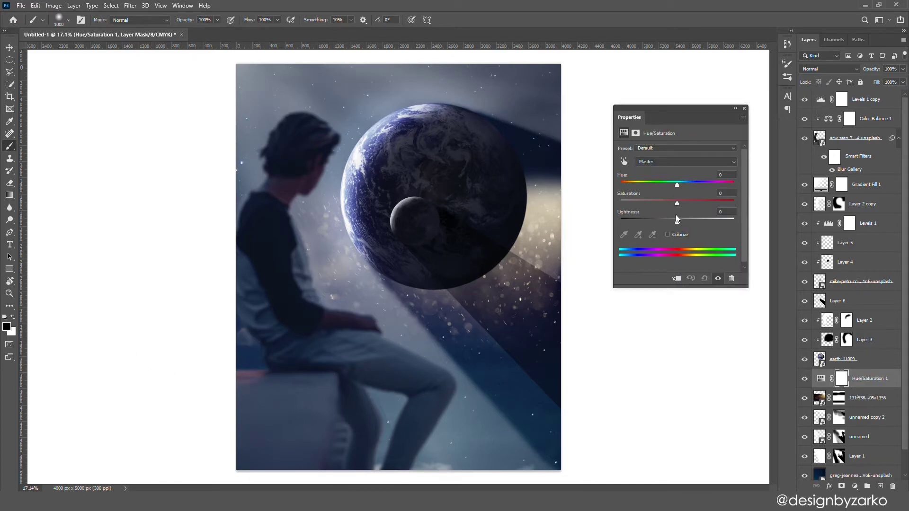
Clip a Hue/Saturation adjustment to the dust image with saturation -100 and lightness -2.
{"action": "left_click_drag", "start_coordinate": [677, 203], "coordinate": [620, 203]}
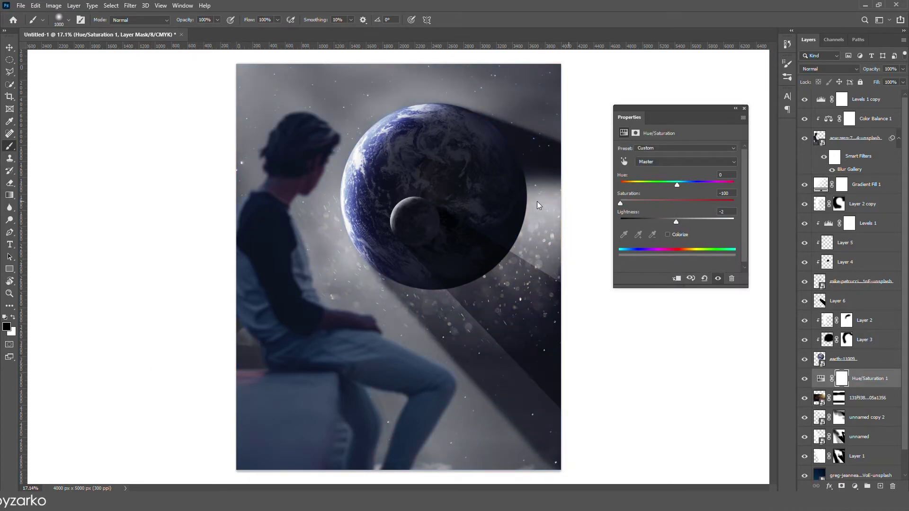
{"action": "left_click", "coordinate": [677, 279]}
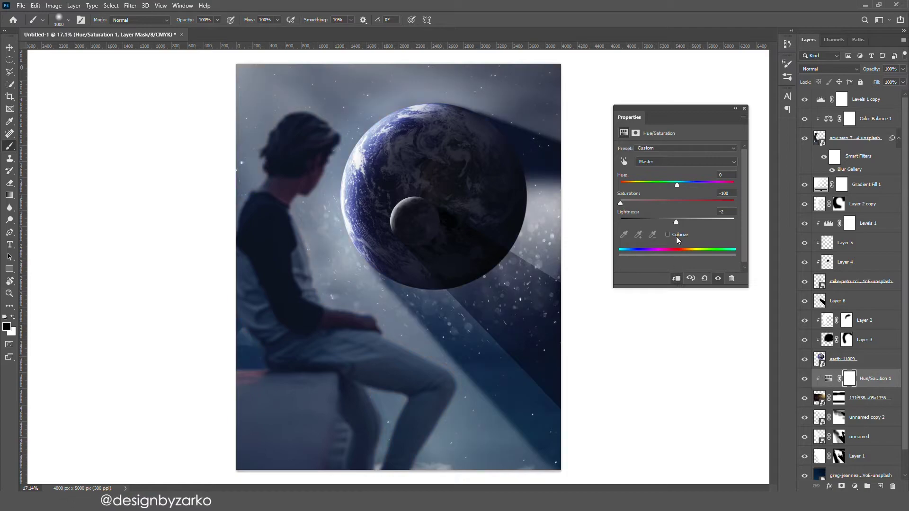
{"action": "left_click", "coordinate": [744, 108]}
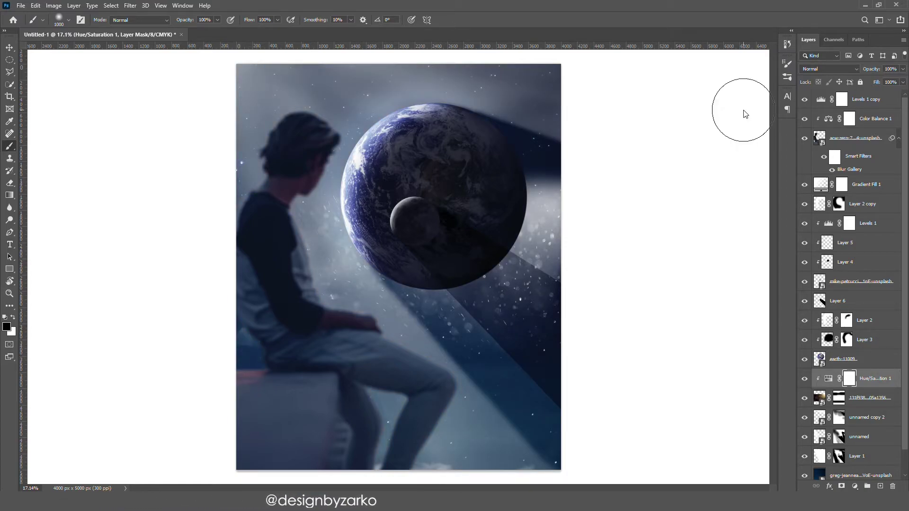
Rotate the dust image 90° clockwise and move it over the light area beside the seated man.
{"action": "left_click", "coordinate": [879, 398]}
{"action": "key", "text": "ctrl+t"}
{"action": "right_click", "coordinate": [465, 227]}
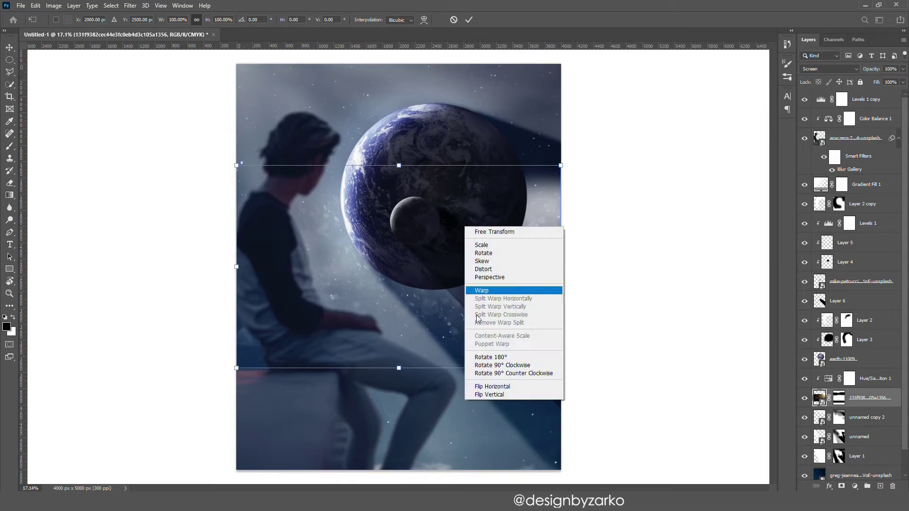
{"action": "left_click", "coordinate": [492, 365]}
{"action": "left_click_drag", "start_coordinate": [405, 245], "coordinate": [317, 180]}
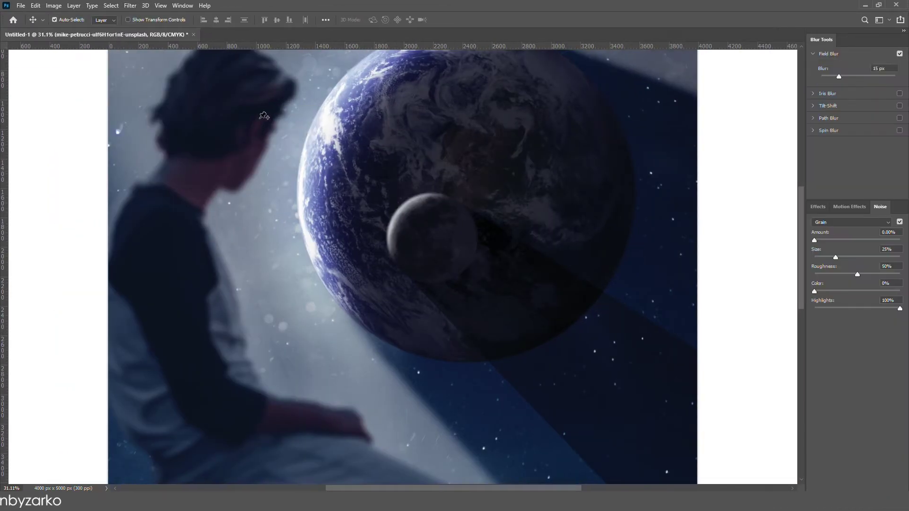
Apply a 15 px Field Blur to the moon and a 30 px Field Blur to its cast shadow on Layer 6.
{"action": "left_click", "coordinate": [335, 20]}
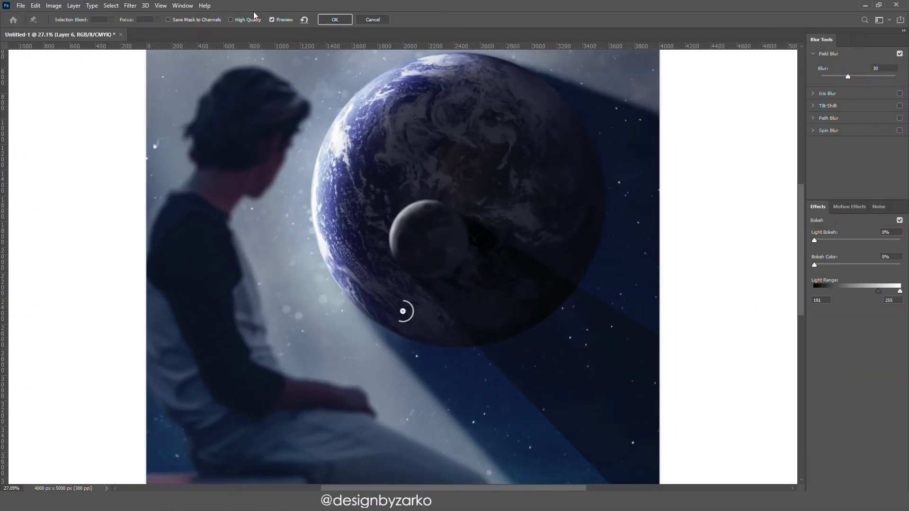
{"action": "left_click", "coordinate": [335, 19]}
Toggle the visibility of the dust's Hue/Saturation adjustment and the "unnamed" light beam layer to compare their effects.
{"action": "mouse_move", "coordinate": [401, 200]}
{"action": "left_mouse_down"}
{"action": "mouse_move", "coordinate": [388, 199]}
{"action": "mouse_move", "coordinate": [401, 201]}
{"action": "left_mouse_up"}
{"action": "left_click_drag", "start_coordinate": [500, 443], "coordinate": [485, 437]}
{"action": "left_click", "coordinate": [871, 179]}
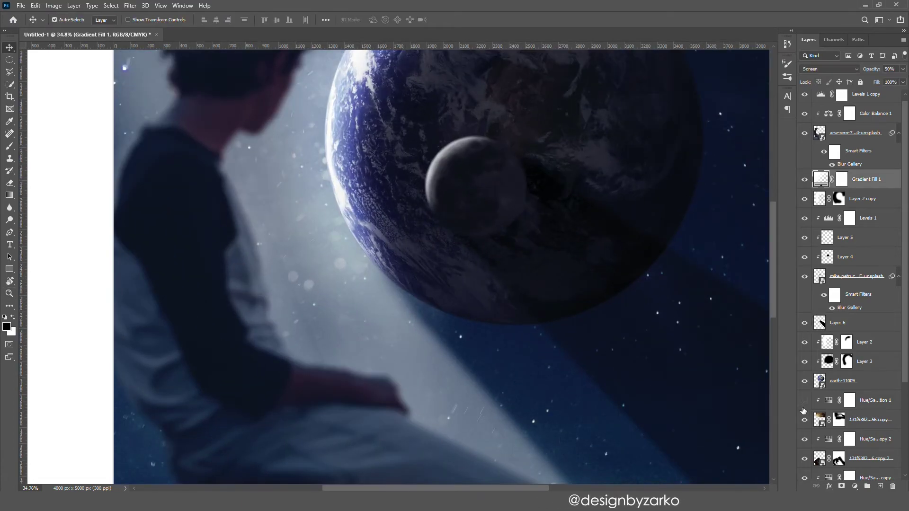
{"action": "left_click", "coordinate": [803, 408]}
{"action": "scroll", "coordinate": [804, 410], "scroll_direction": "down", "scroll_amount": 5}
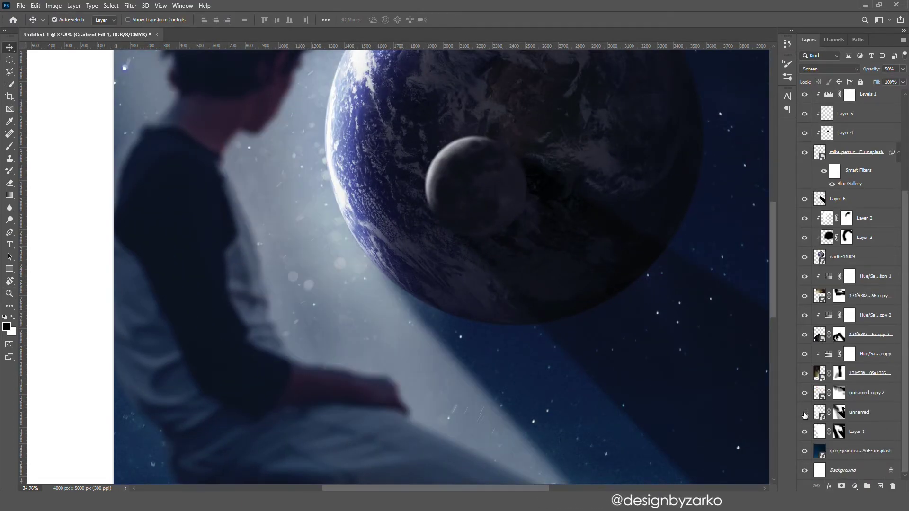
{"action": "left_click", "coordinate": [805, 413]}
{"action": "left_click", "coordinate": [805, 413]}
Select the mask of the "unnamed" light beam layer and examine the beam's edge below Earth up close.
{"action": "left_click", "coordinate": [839, 412]}
{"action": "key", "text": "b"}
{"action": "key", "text": "z"}
{"action": "left_click_drag", "start_coordinate": [401, 314], "coordinate": [435, 292]}
{"action": "key", "text": "b"}
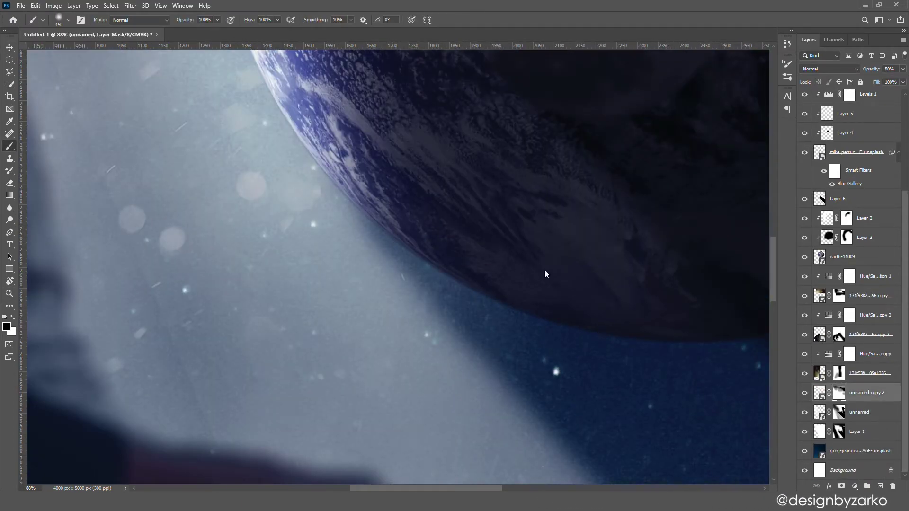
{"action": "key", "text": "ctrl+0"}
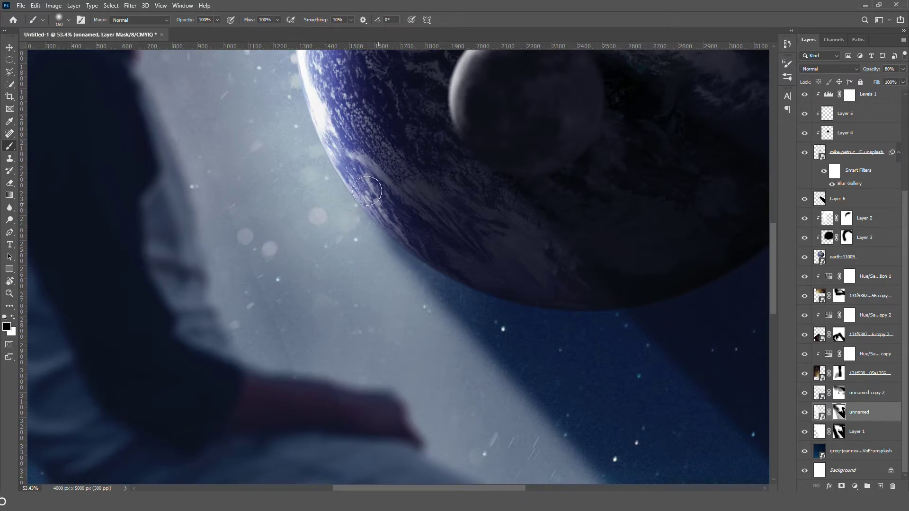
{"action": "key", "text": "z"}
{"action": "mouse_move", "coordinate": [379, 253]}
{"action": "left_mouse_down"}
{"action": "mouse_move", "coordinate": [402, 235]}
{"action": "mouse_move", "coordinate": [474, 284]}
{"action": "mouse_move", "coordinate": [429, 246]}
{"action": "mouse_move", "coordinate": [324, 245]}
{"action": "mouse_move", "coordinate": [369, 247]}
{"action": "left_mouse_up"}
{"action": "key", "text": "b"}
{"action": "key", "text": "x"}
{"action": "key", "text": "z"}
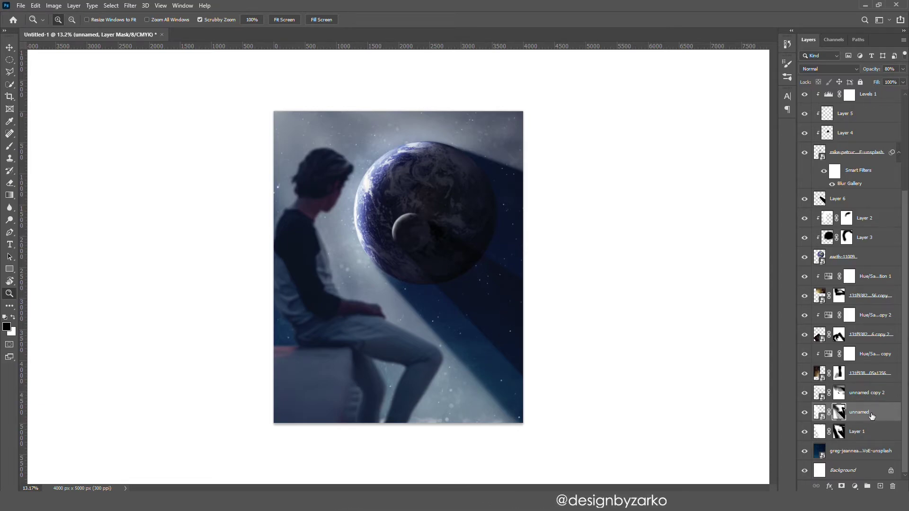
Fade the lower part of the "unnamed" light beam with linear gradients on its mask, undoing the last gradient.
{"action": "left_click", "coordinate": [10, 194]}
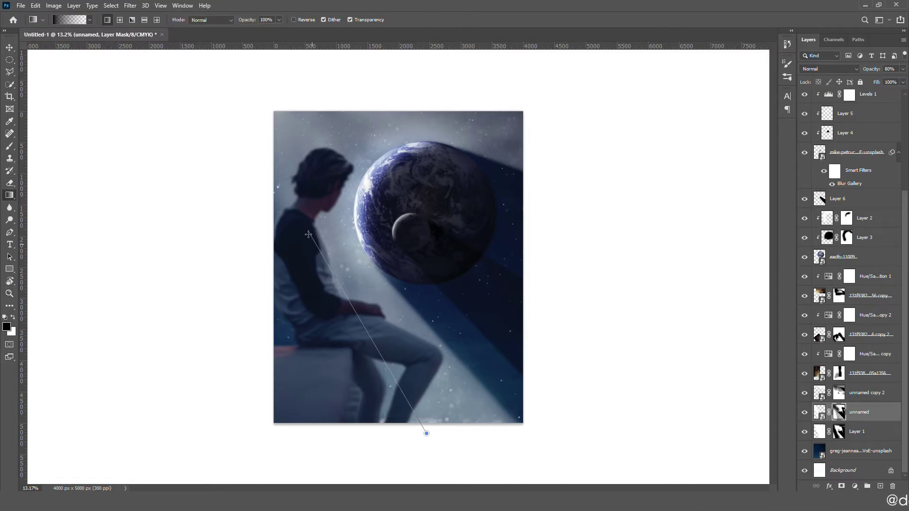
{"action": "left_click_drag", "start_coordinate": [307, 232], "coordinate": [308, 233]}
{"action": "left_click_drag", "start_coordinate": [439, 409], "coordinate": [493, 429]}
{"action": "left_click_drag", "start_coordinate": [317, 223], "coordinate": [277, 110]}
{"action": "key", "text": "ctrl+z"}
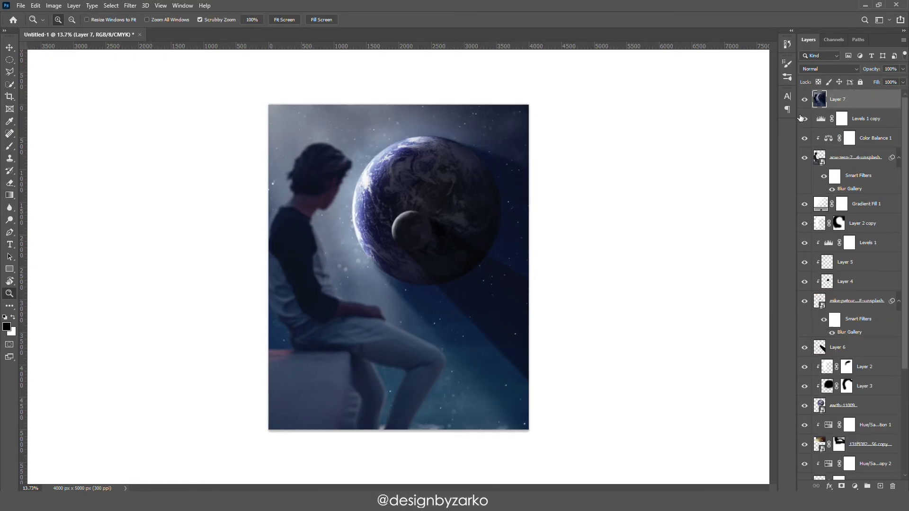
Convert the merged Layer 7 to a smart object and apply the Camera Raw Filter's Creative preset Vintage Instant.
{"action": "right_click", "coordinate": [869, 100]}
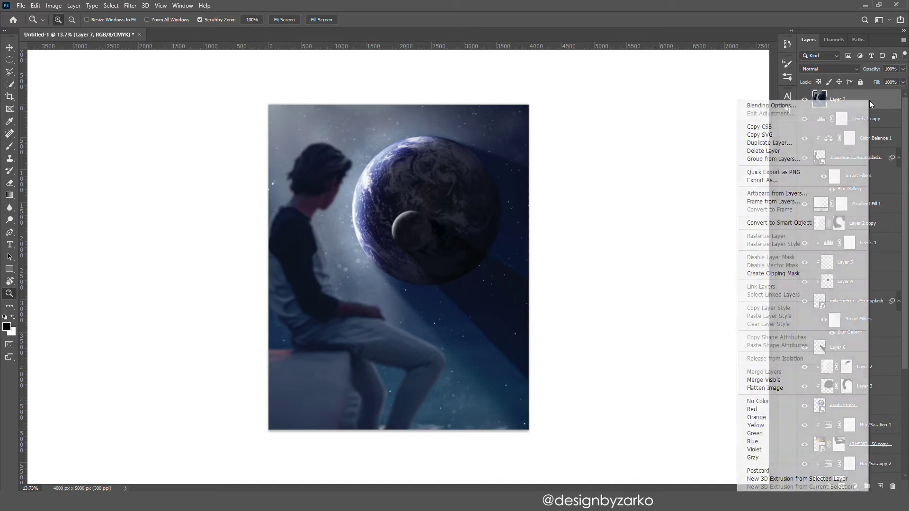
{"action": "left_click", "coordinate": [769, 221]}
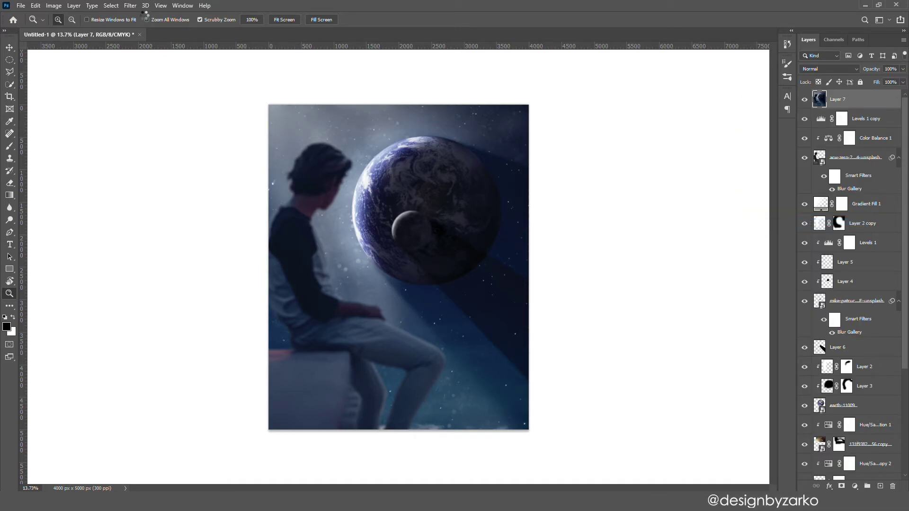
{"action": "left_click", "coordinate": [130, 5]}
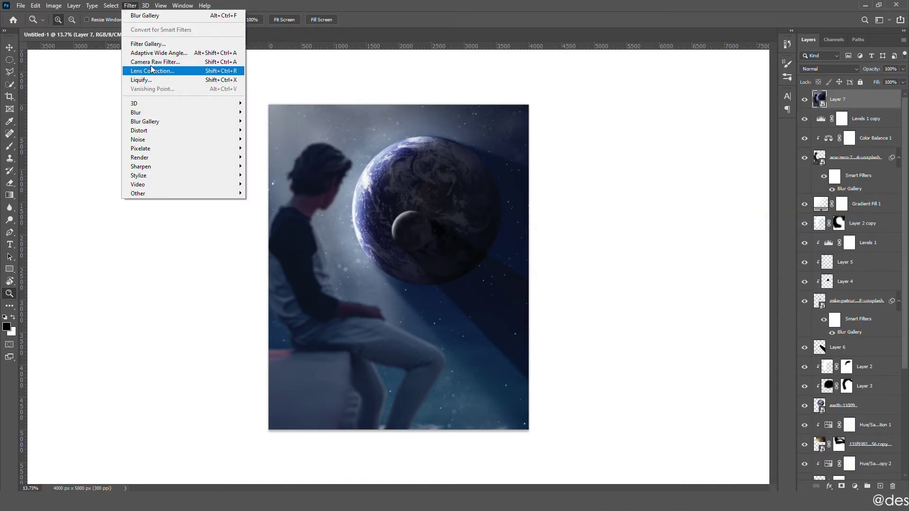
{"action": "left_click", "coordinate": [149, 66]}
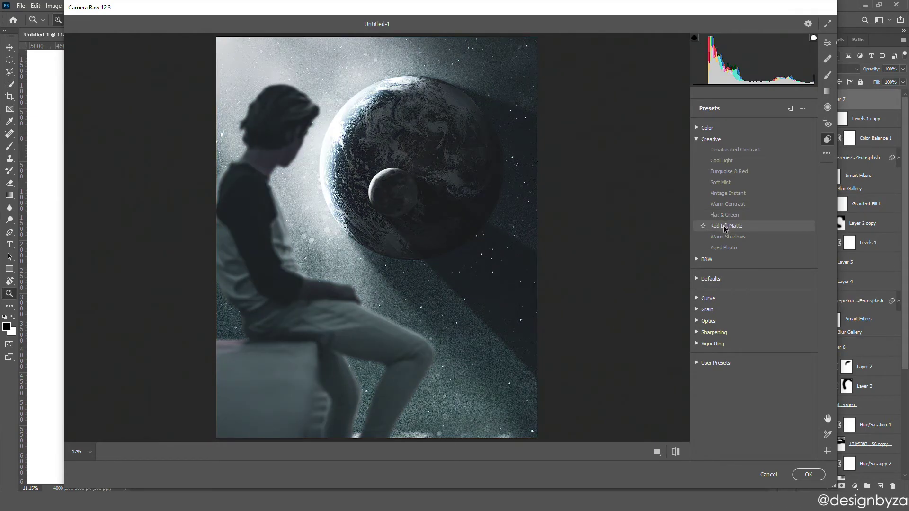
{"action": "left_click", "coordinate": [724, 198]}
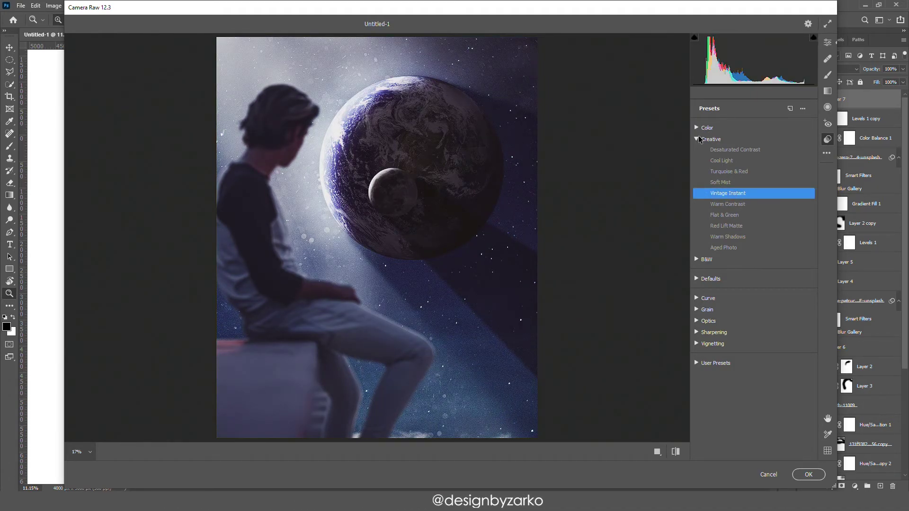
Set the Split Toning shadows to hue 29 and saturation 10 in the Camera Raw edit settings.
{"action": "left_click", "coordinate": [828, 42]}
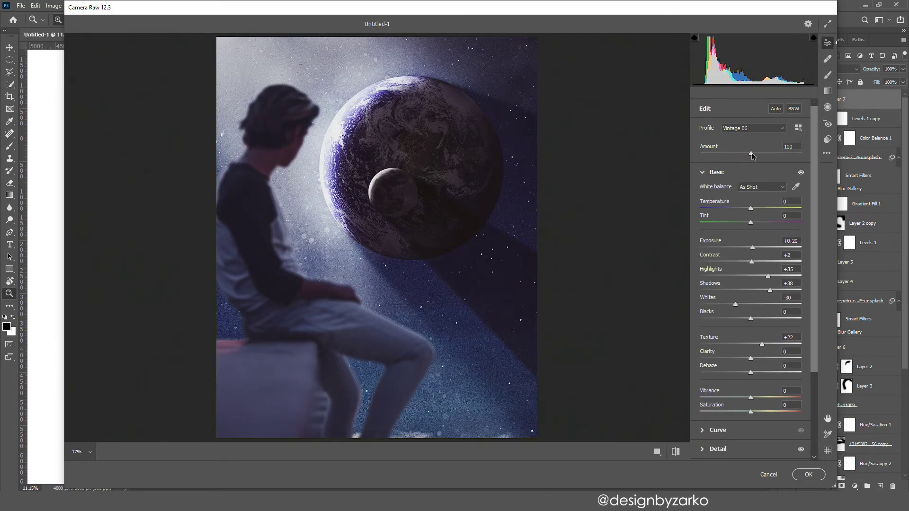
{"action": "left_click", "coordinate": [395, 170], "text": "alt"}
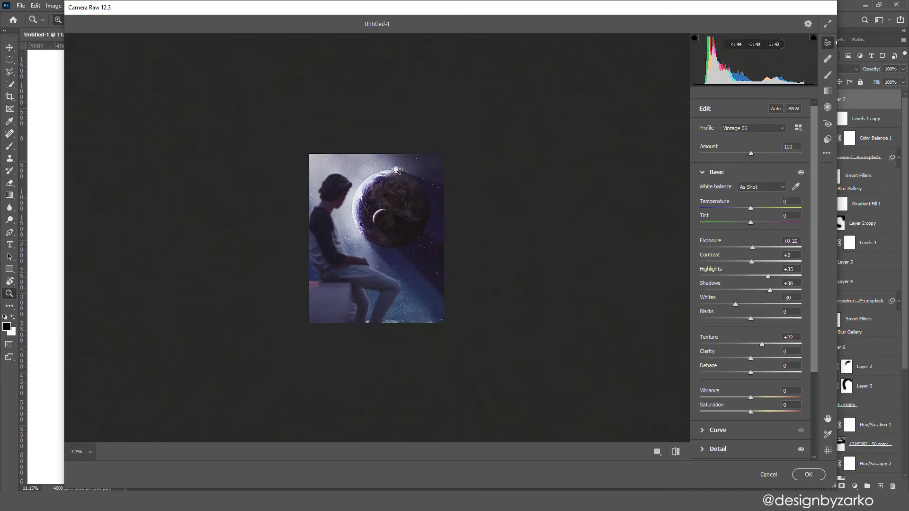
{"action": "left_click", "coordinate": [396, 170]}
{"action": "left_click", "coordinate": [703, 172]}
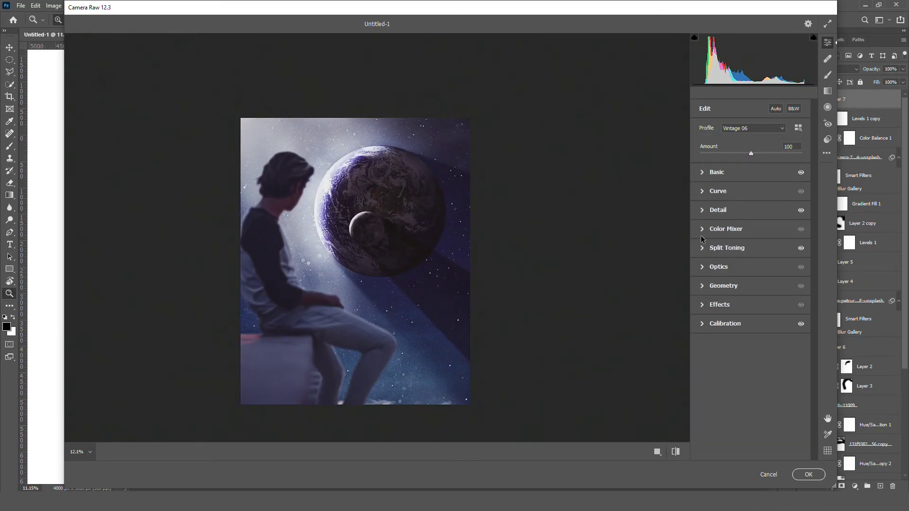
{"action": "left_click", "coordinate": [703, 248]}
{"action": "left_click_drag", "start_coordinate": [712, 349], "coordinate": [708, 349]}
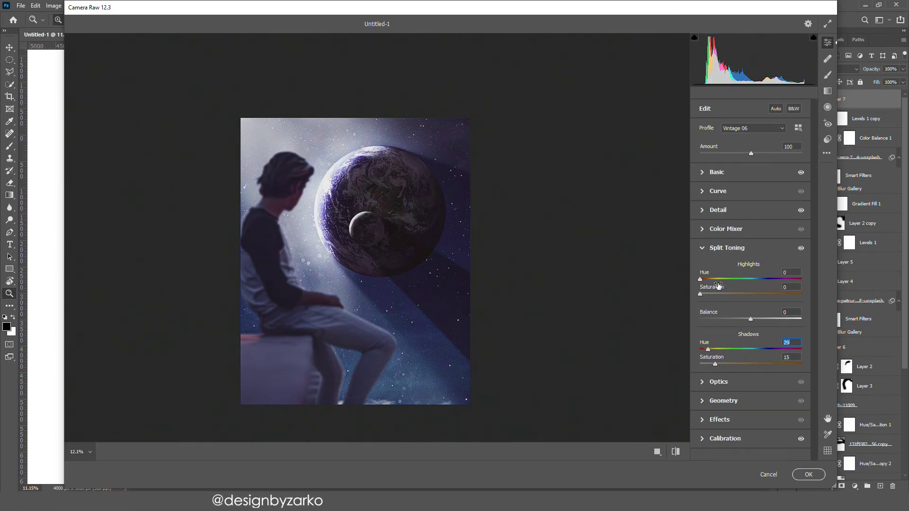
{"action": "left_click", "coordinate": [701, 250]}
{"action": "left_click", "coordinate": [703, 325]}
{"action": "left_click", "coordinate": [703, 191]}
{"action": "key", "text": "Tab"}
{"action": "type", "text": "1"}
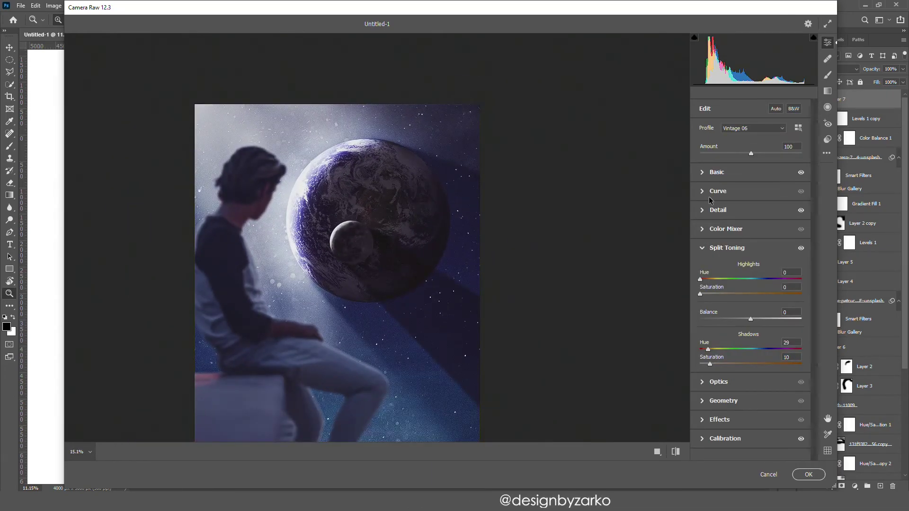
Lift the black end of the point curve slightly for faded shadows and apply the Camera Raw Filter.
{"action": "left_click", "coordinate": [702, 191]}
{"action": "left_click_drag", "start_coordinate": [699, 322], "coordinate": [696, 316]}
{"action": "key", "text": "Return"}
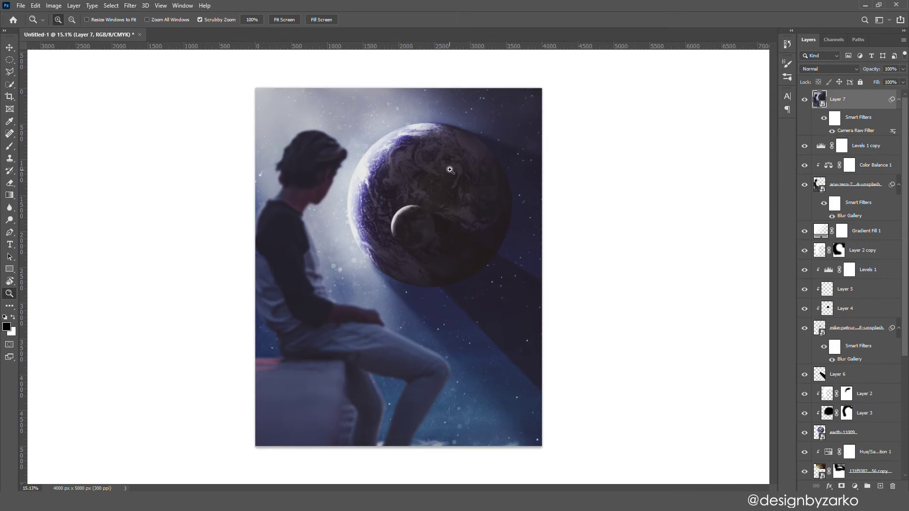
Reopen Layer 7's Camera Raw Filter and set the exposure to +0.30.
{"action": "left_click", "coordinate": [21, 6]}
{"action": "left_click", "coordinate": [447, 169]}
{"action": "double_click", "coordinate": [853, 129]}
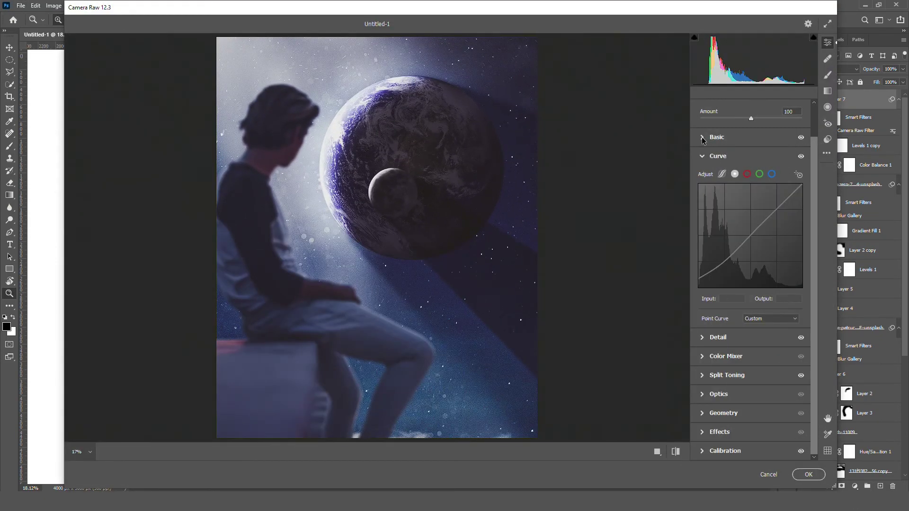
{"action": "left_click", "coordinate": [755, 248]}
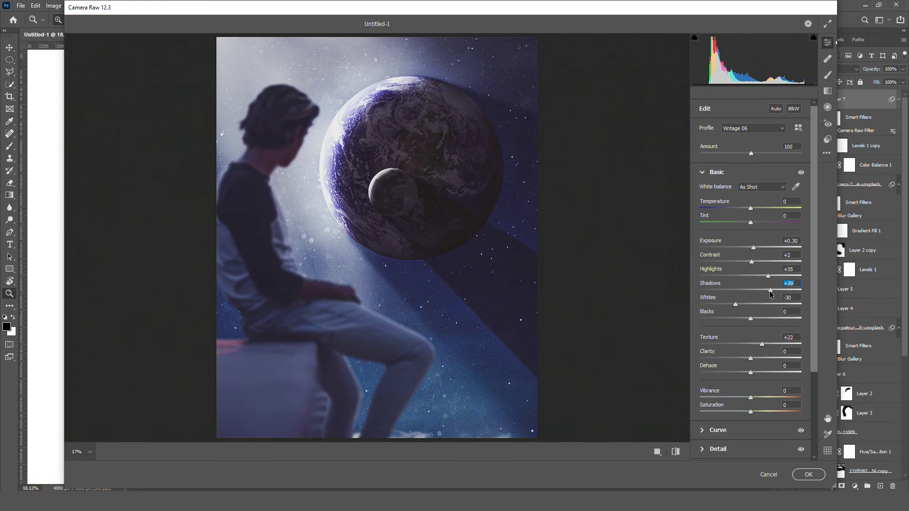